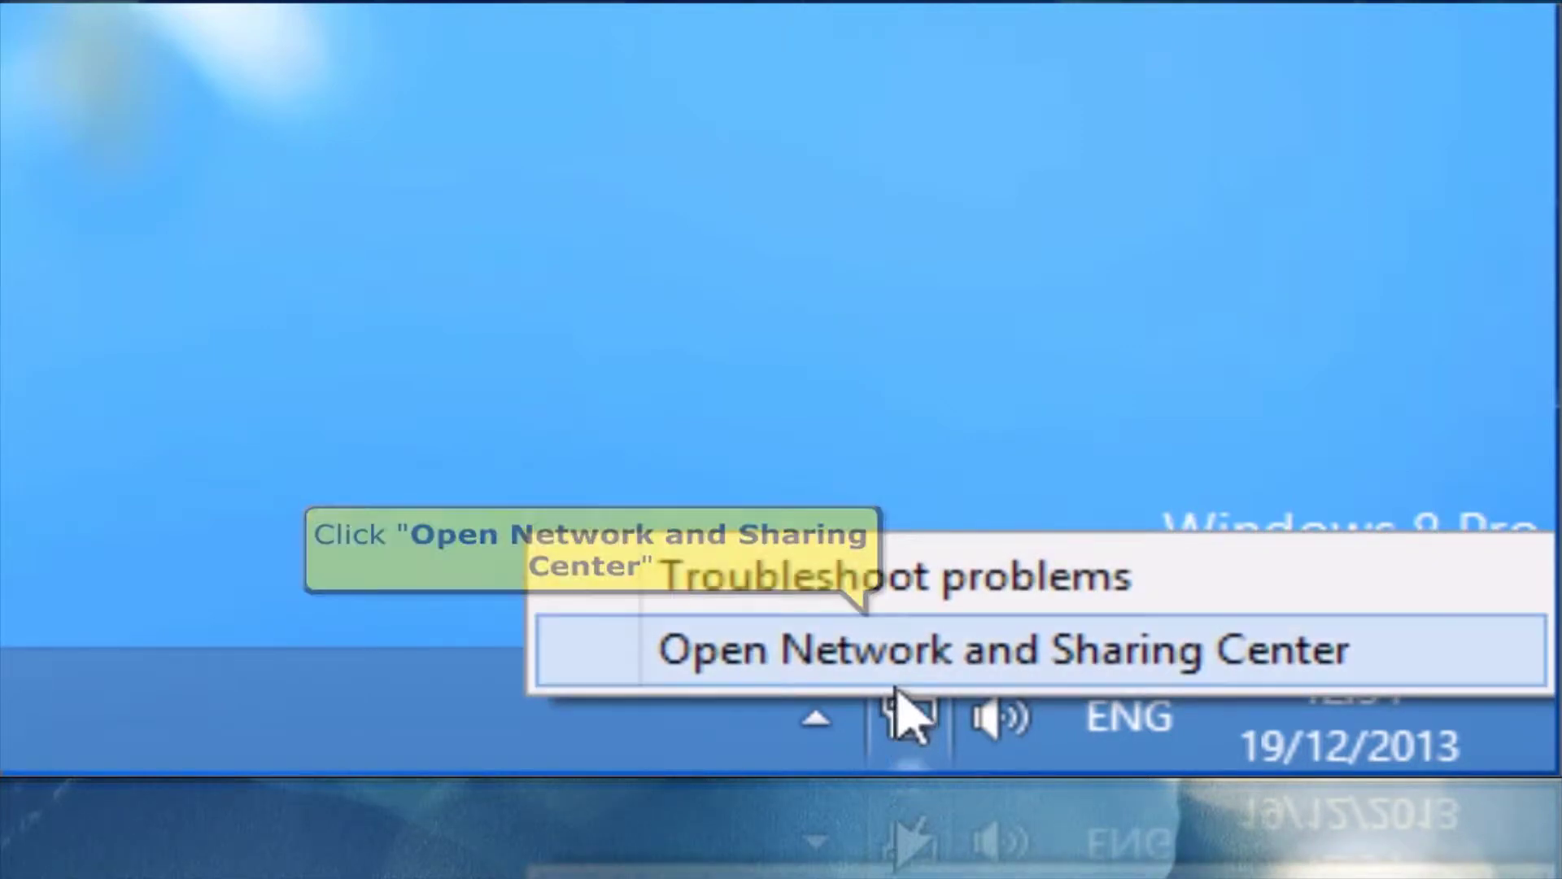
Open the Network and Sharing Center and show the Ethernet 2 connection status
left_click(898, 681)
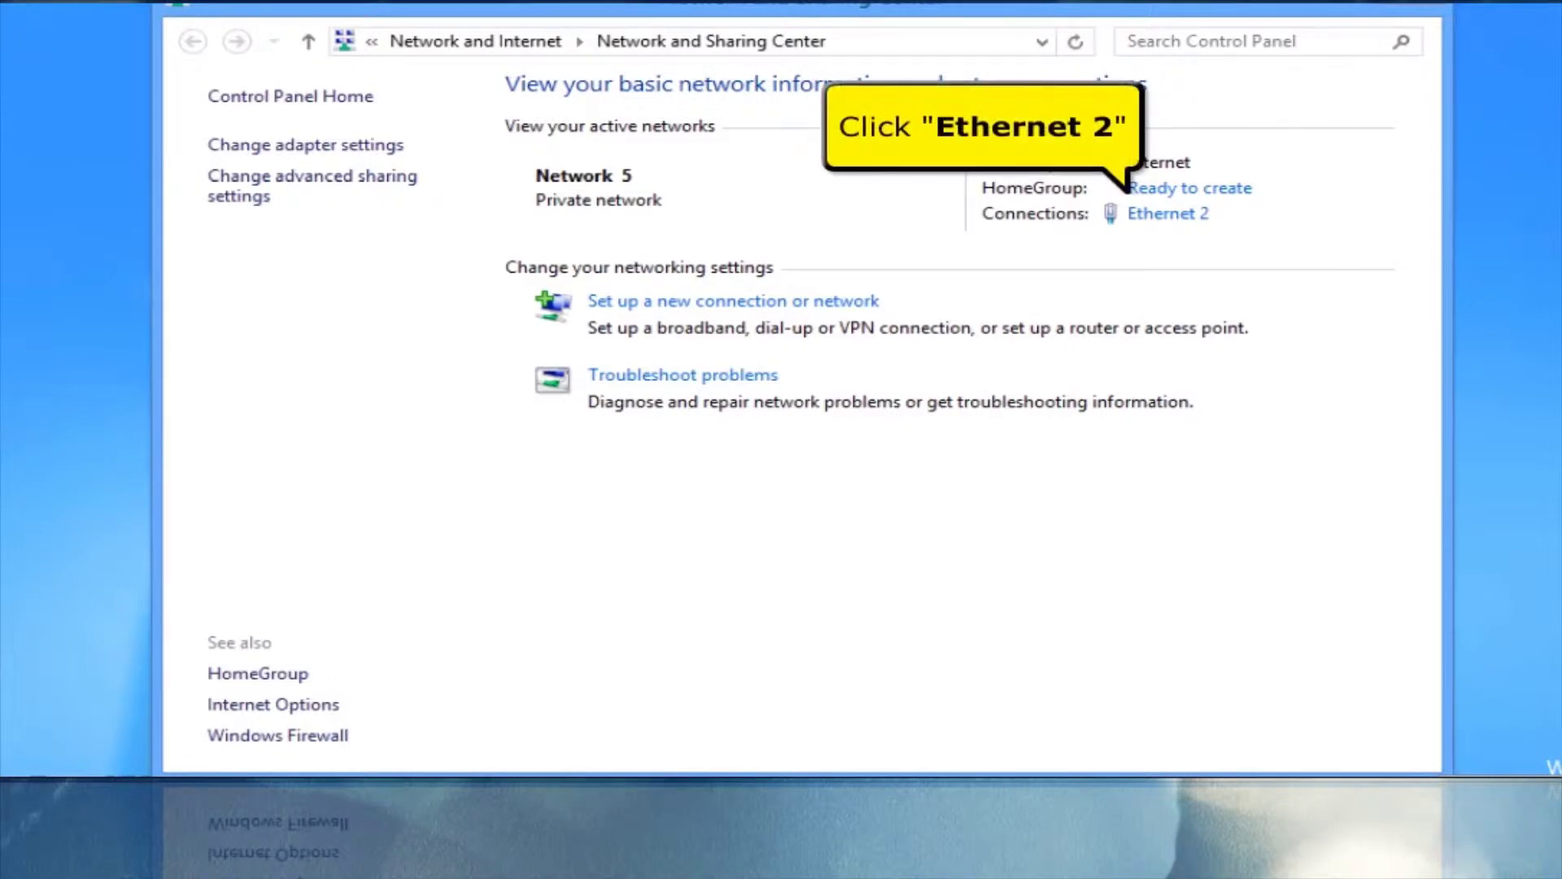
left_click(1172, 215)
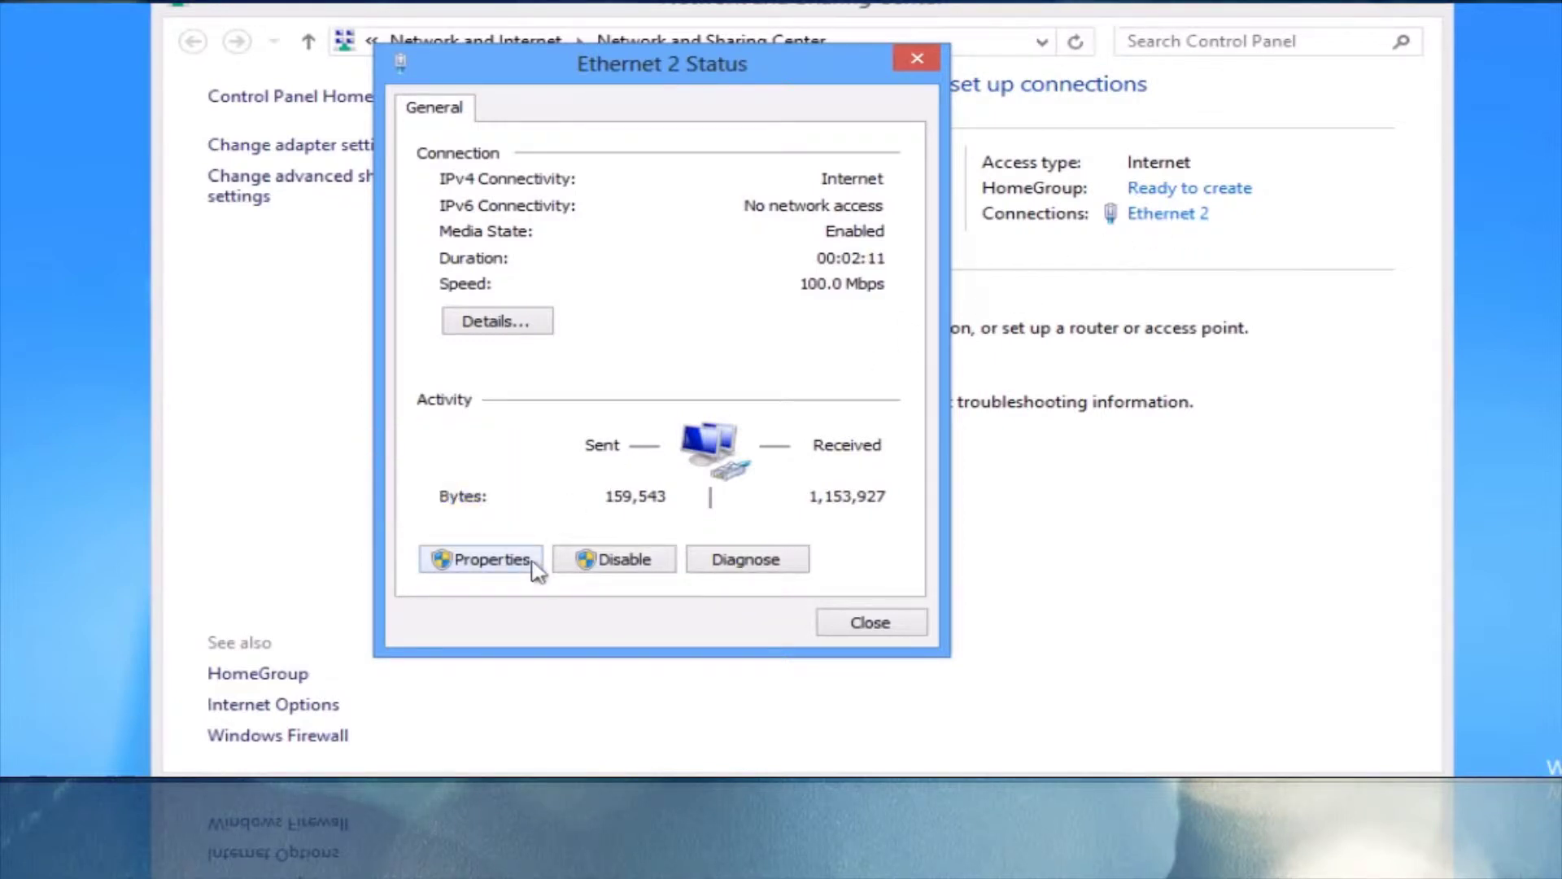
left_click(482, 560)
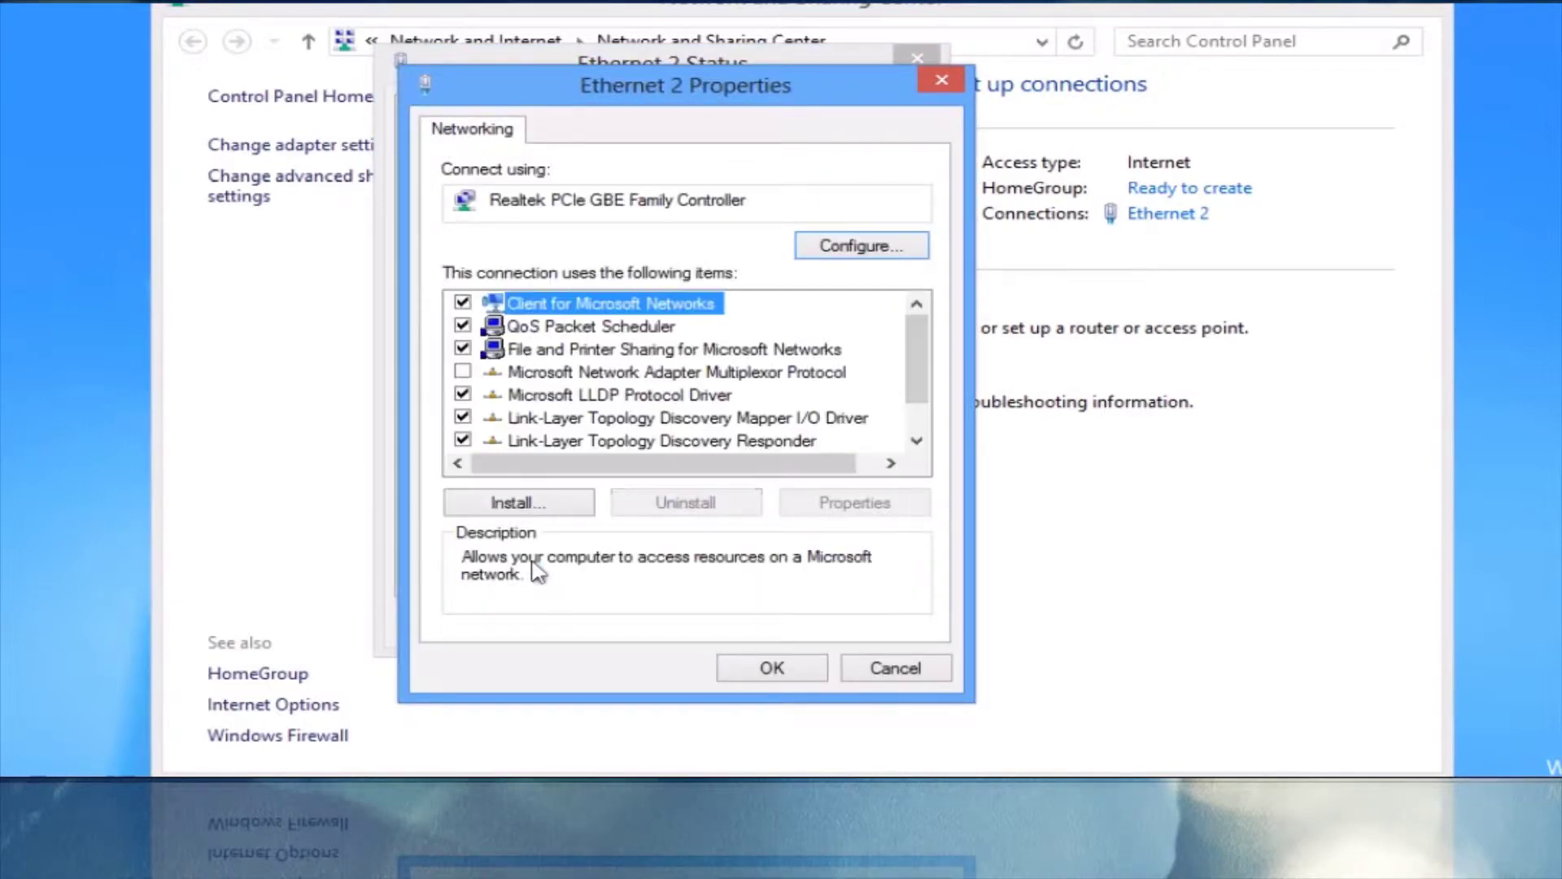
left_click_drag(922, 350, 920, 412)
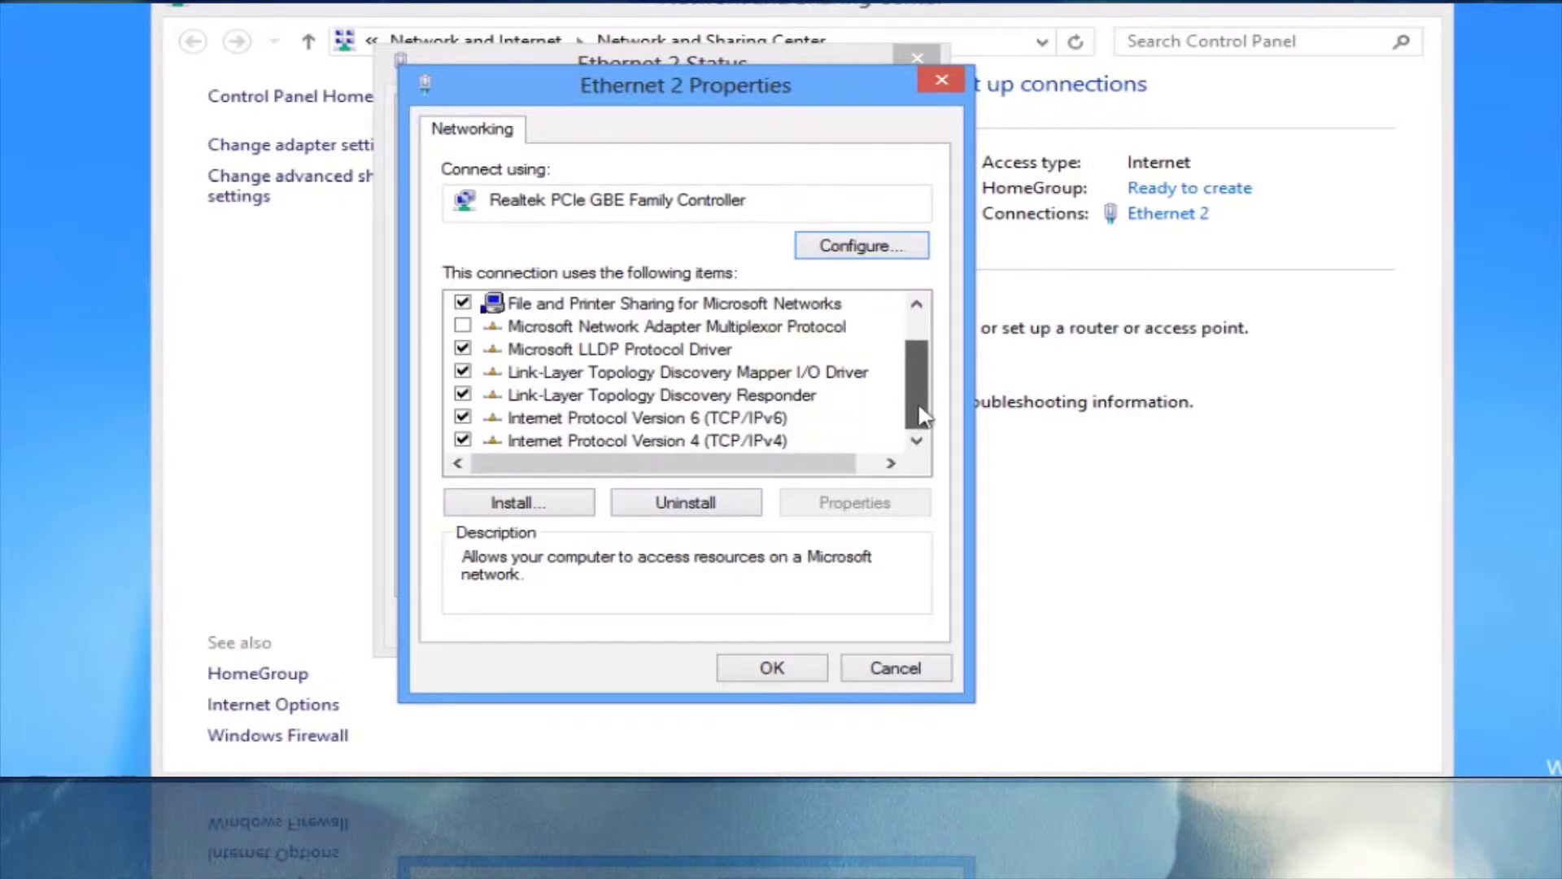
left_click(775, 441)
left_click(850, 511)
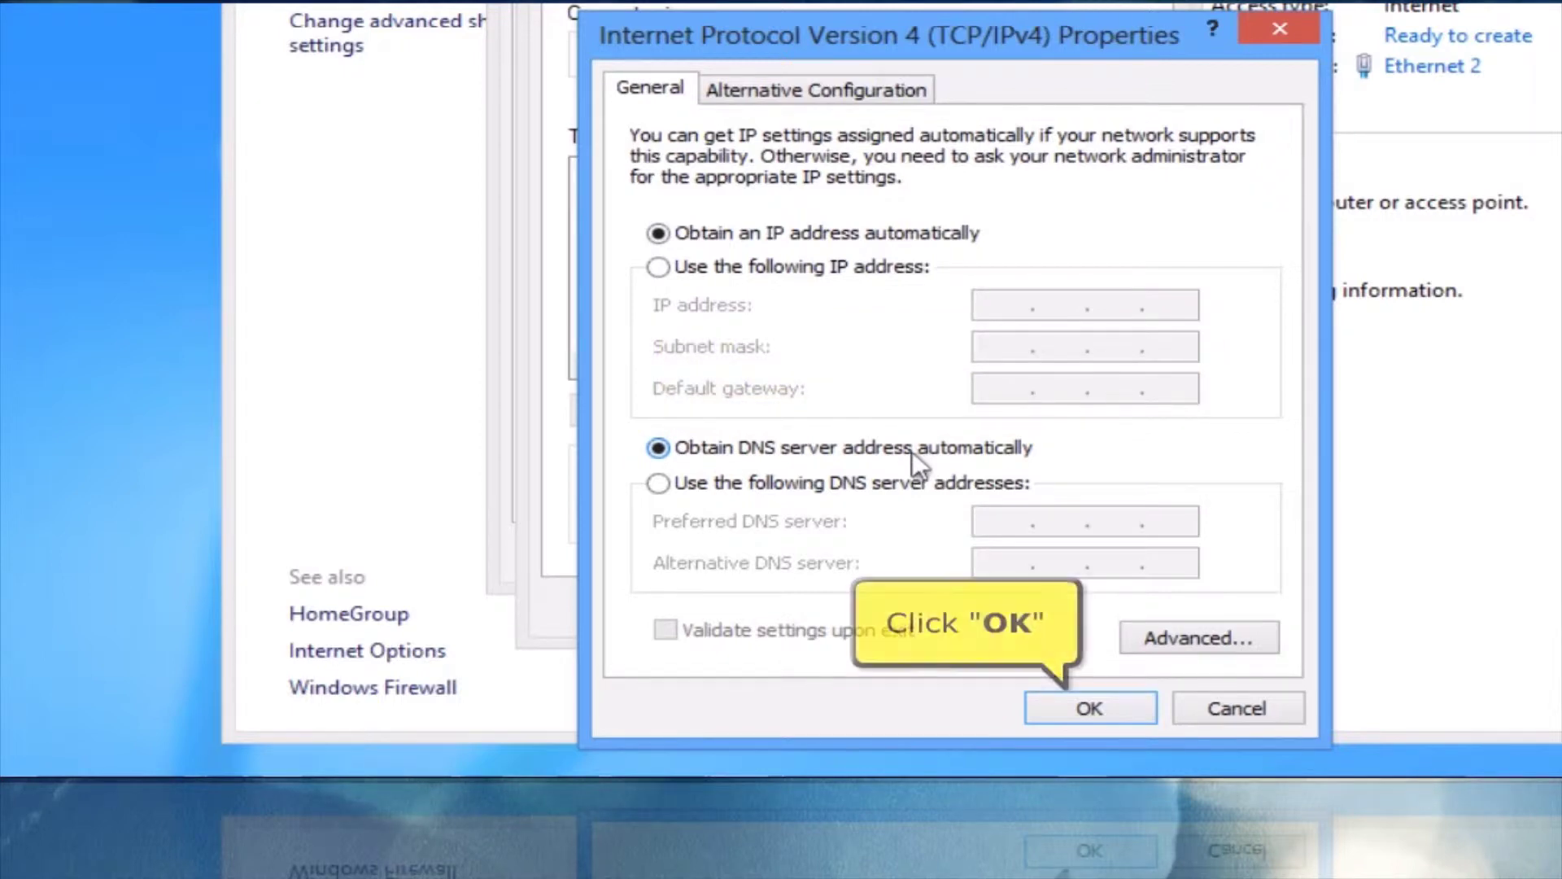
left_click(1061, 708)
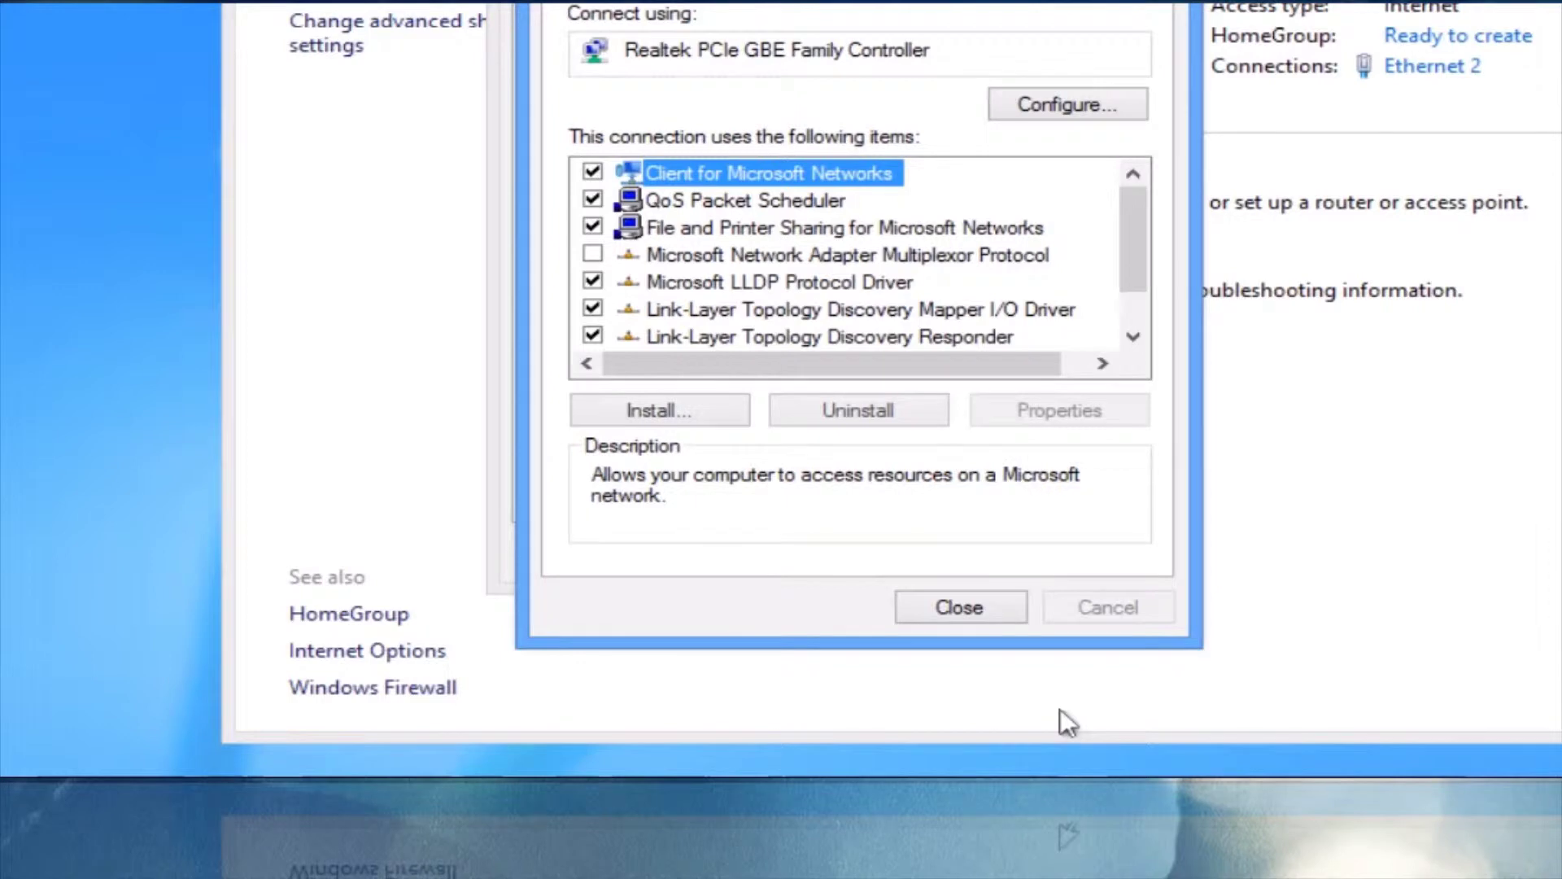
left_click(1000, 612)
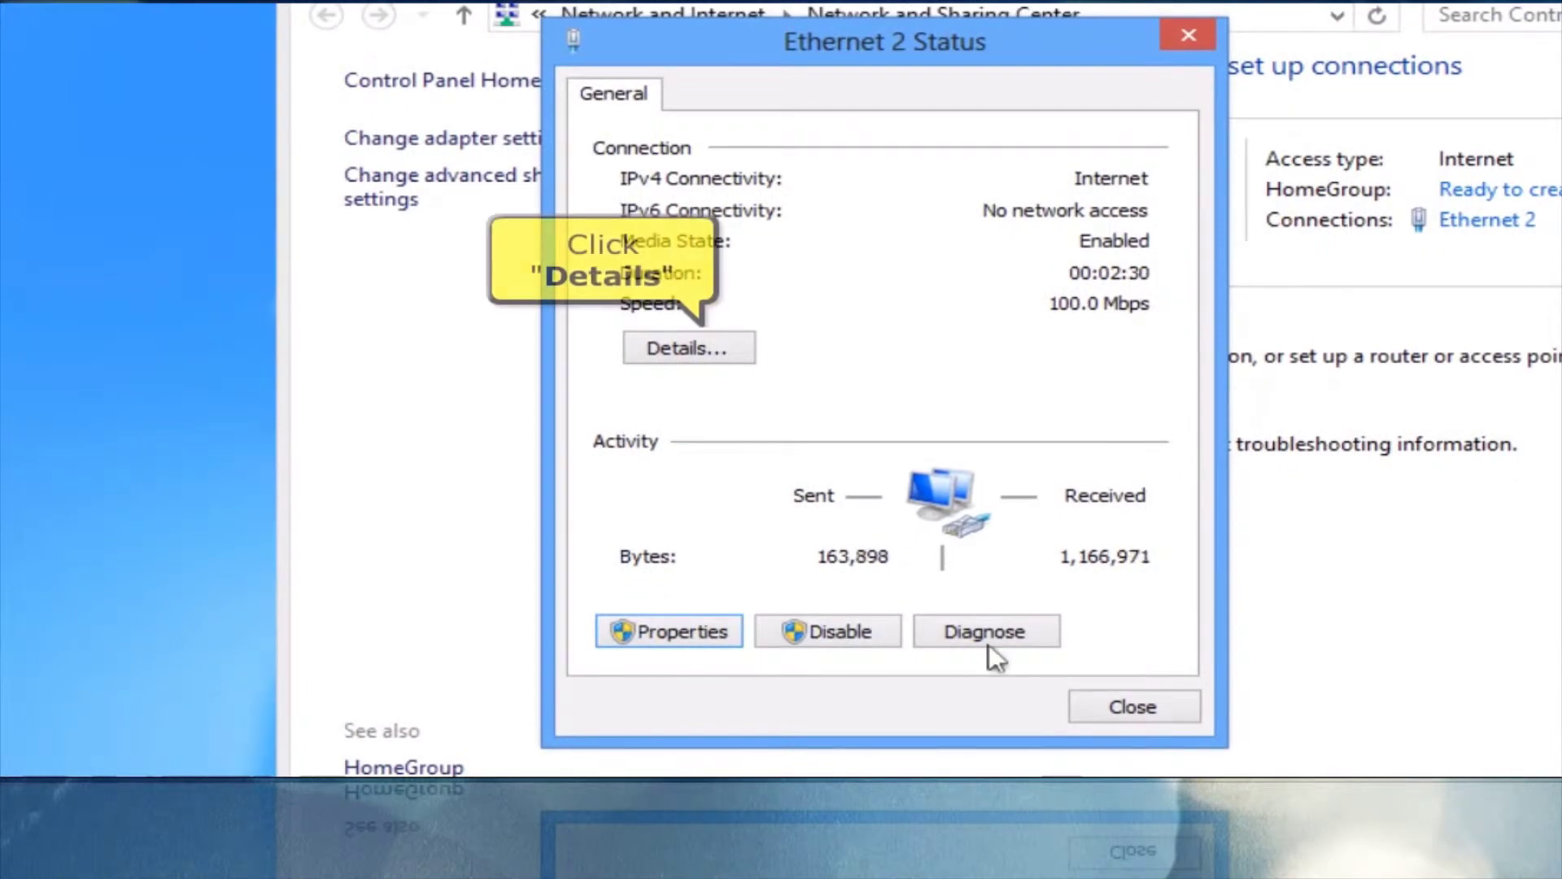
Confirm the IPv4 default gateway is 192.168.1.1, then close all the network windows
left_click(736, 340)
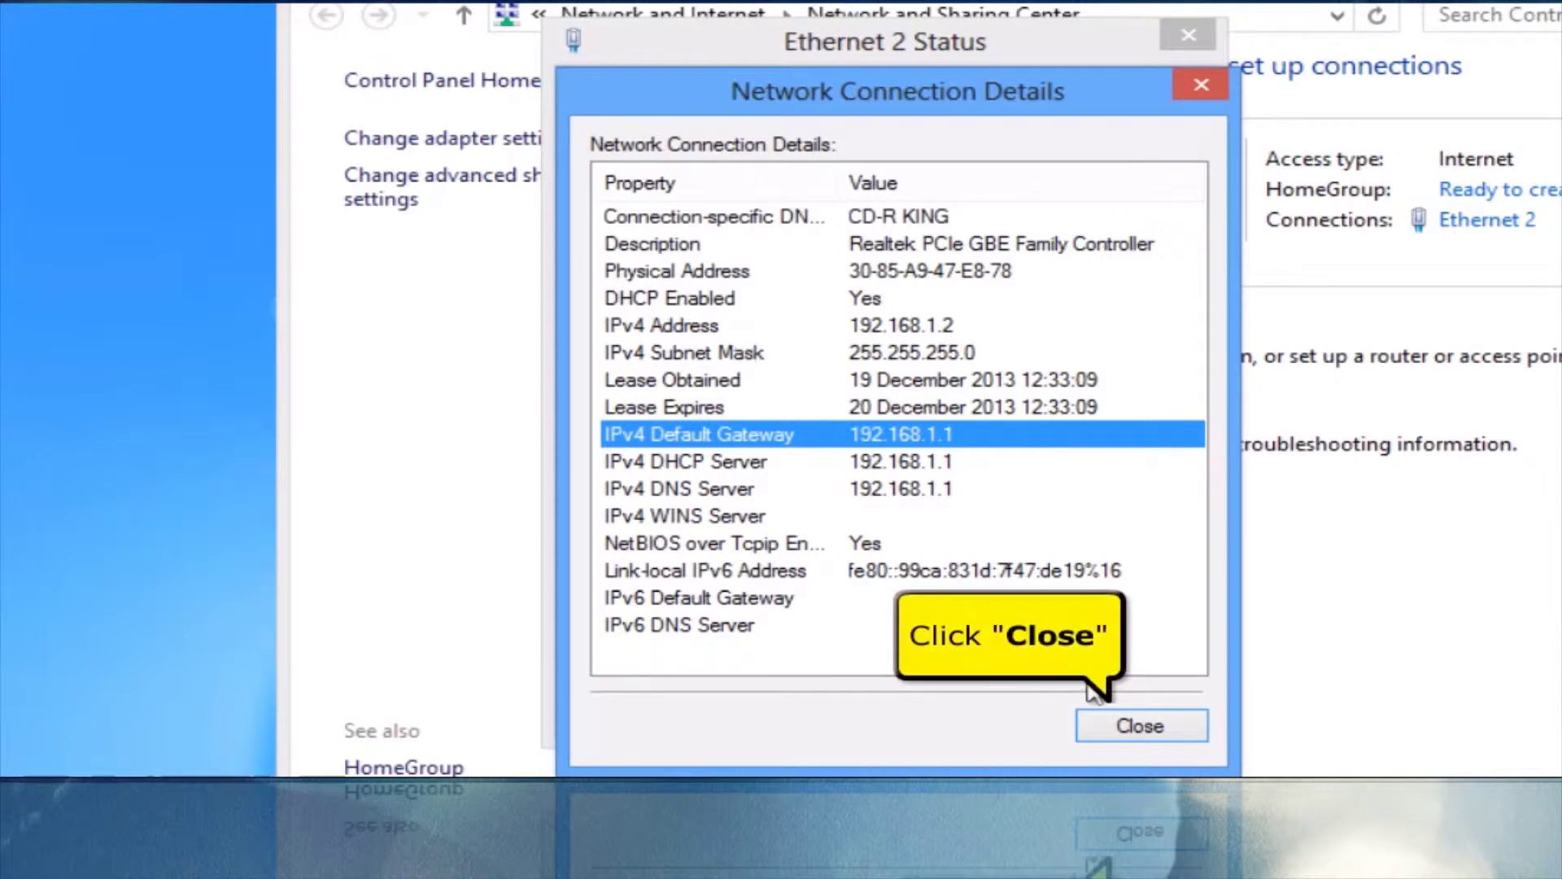
left_click(1139, 725)
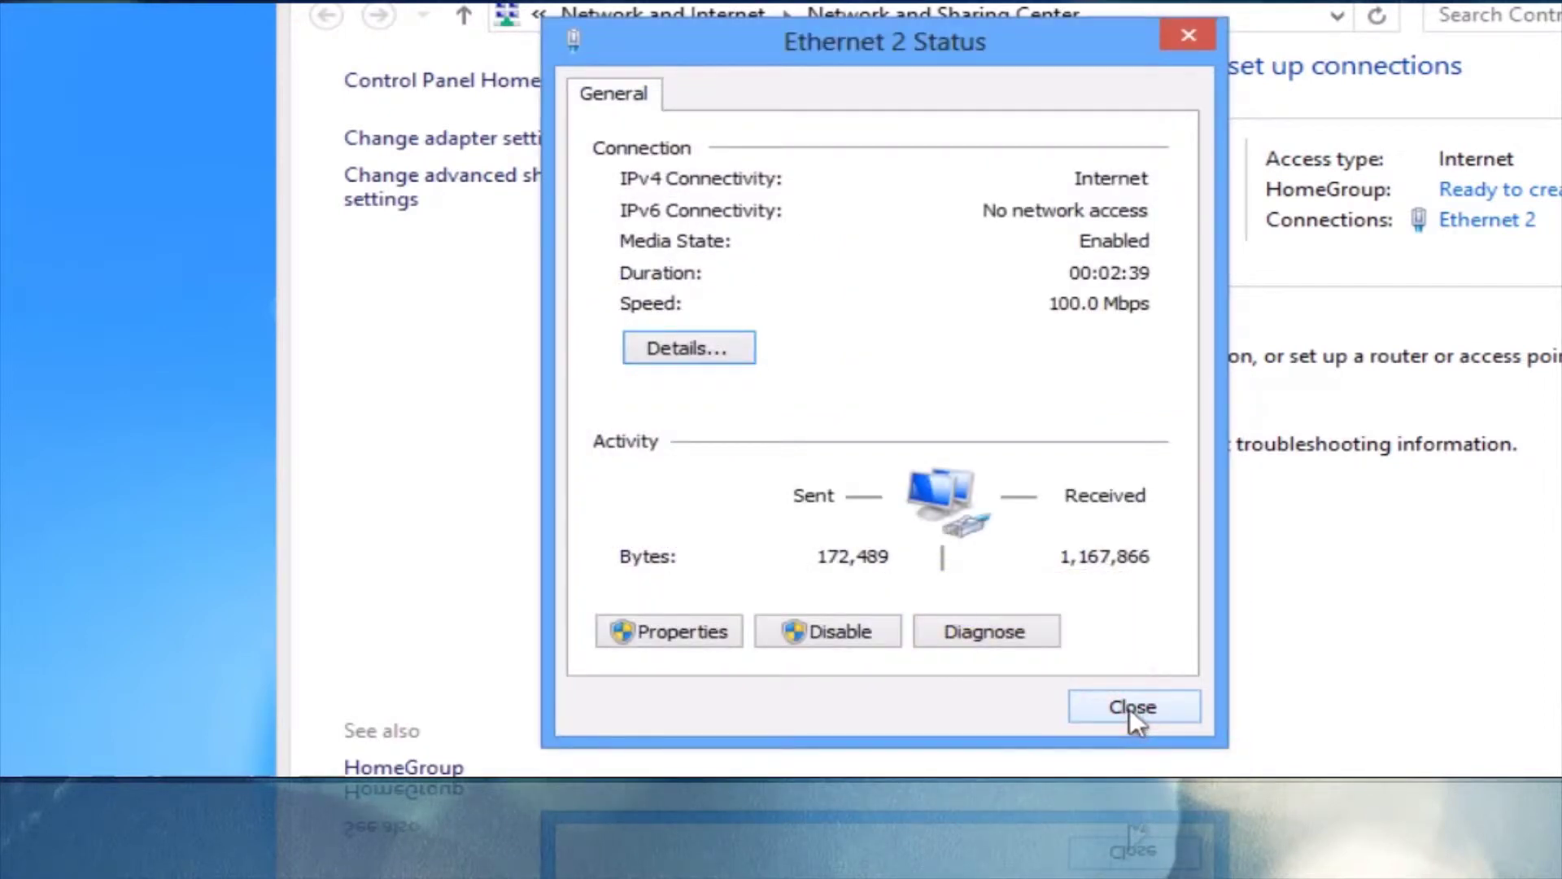
left_click(1131, 708)
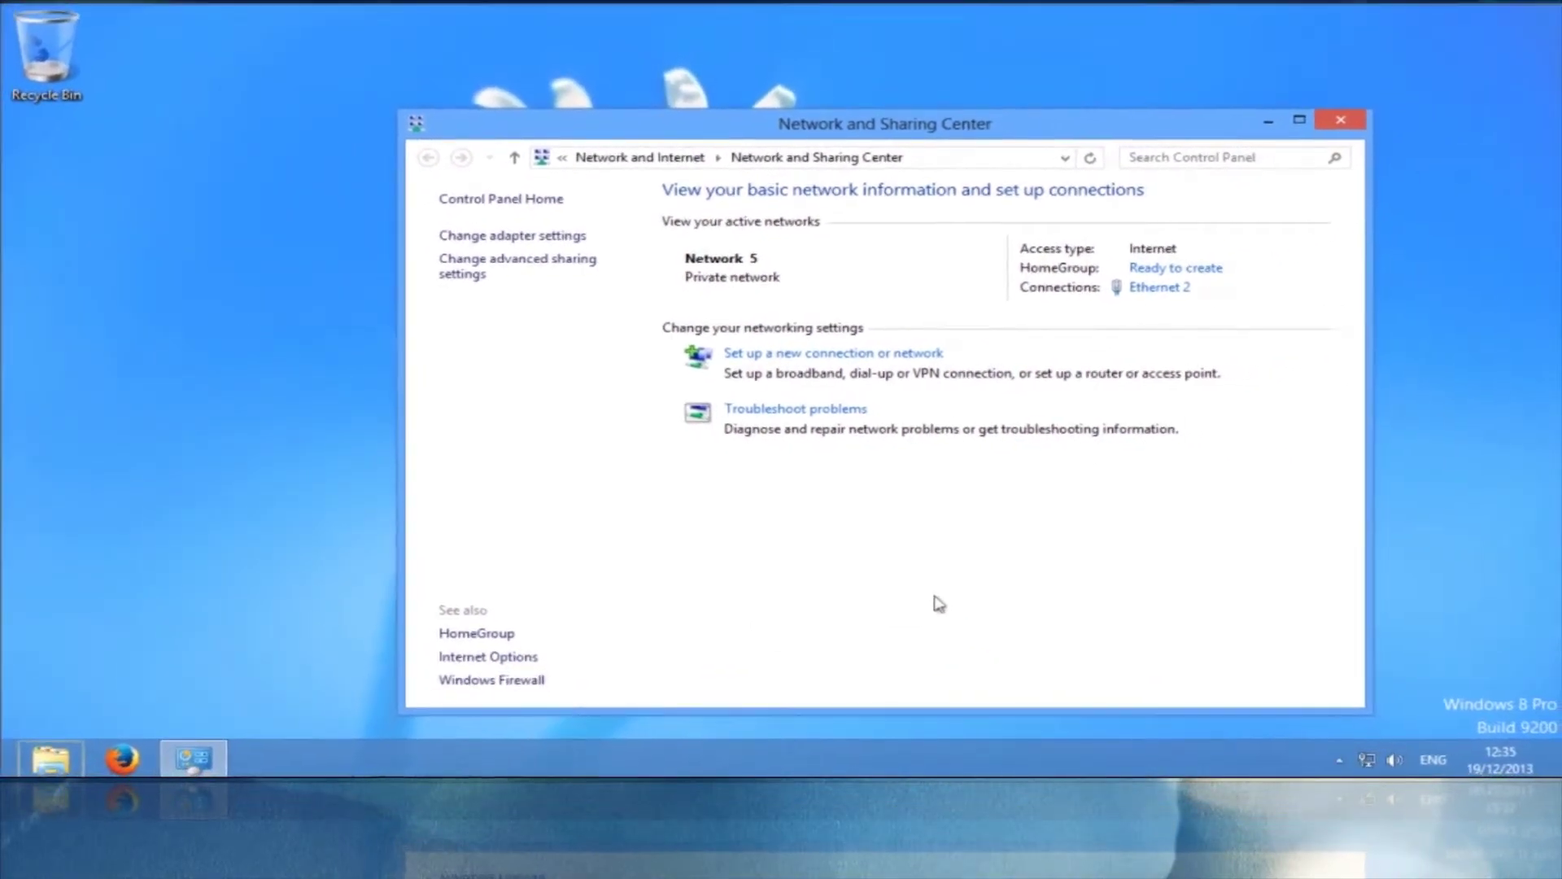
left_click(1341, 121)
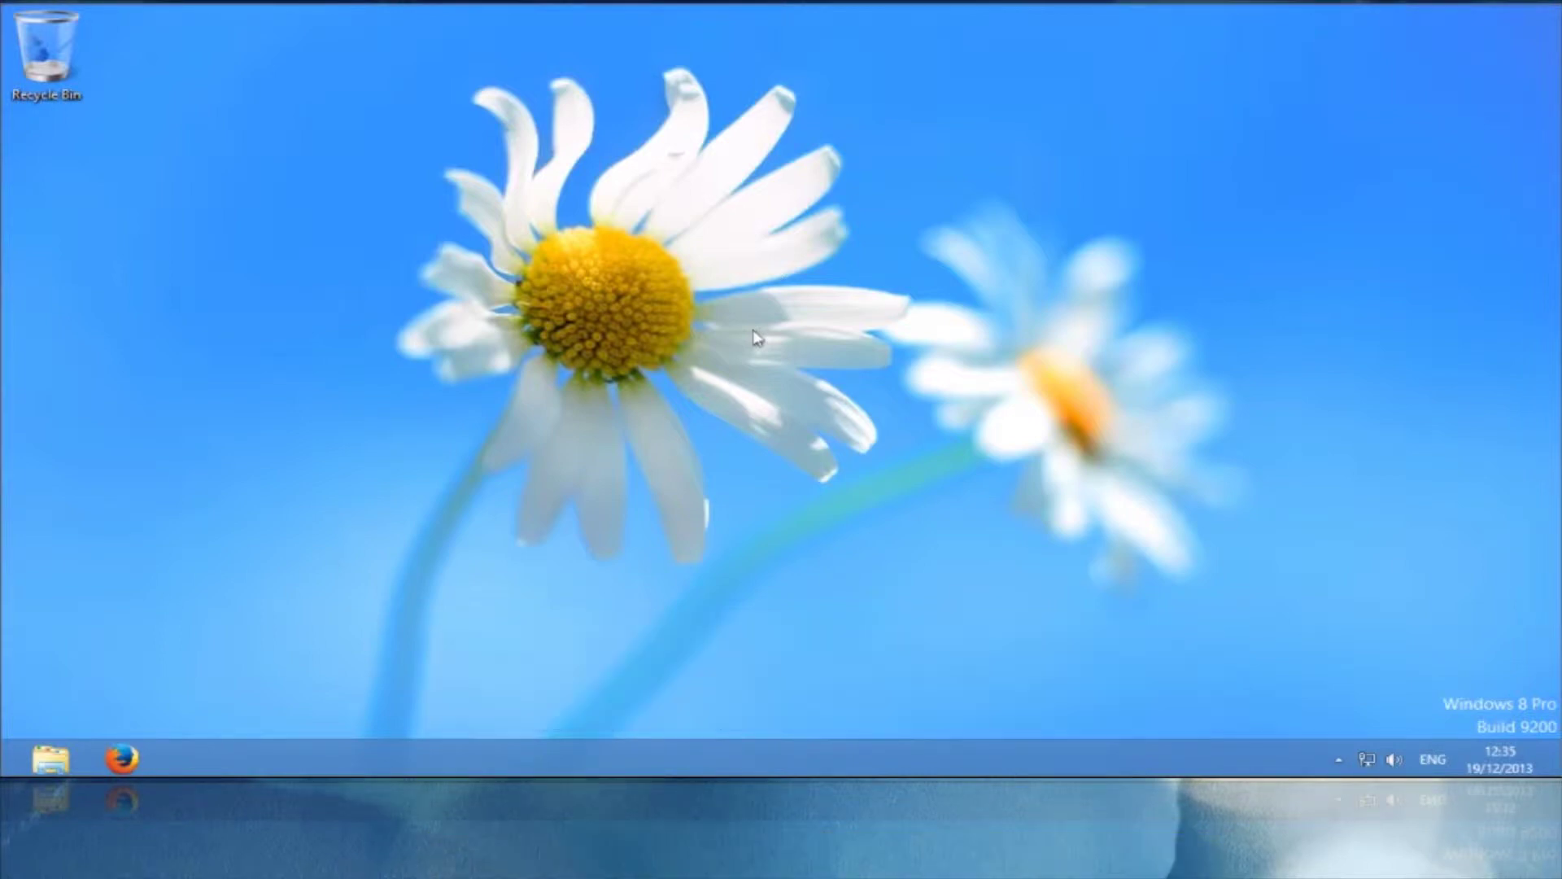
Load 192.168.1.1 in Firefox and sign in to the router with the admin username and password
left_click(101, 759)
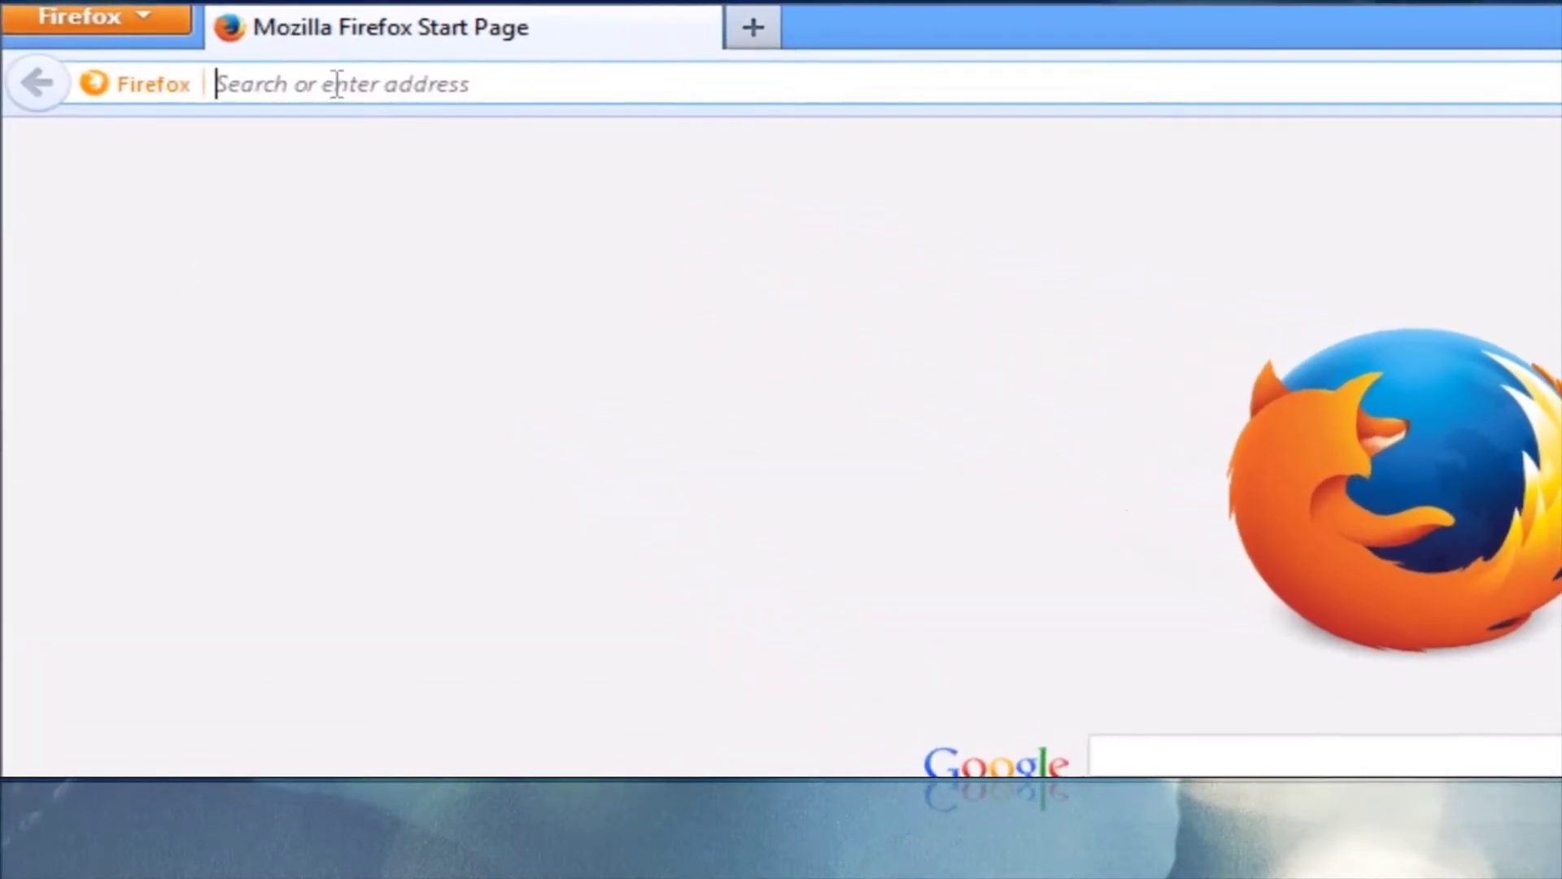
type("192")
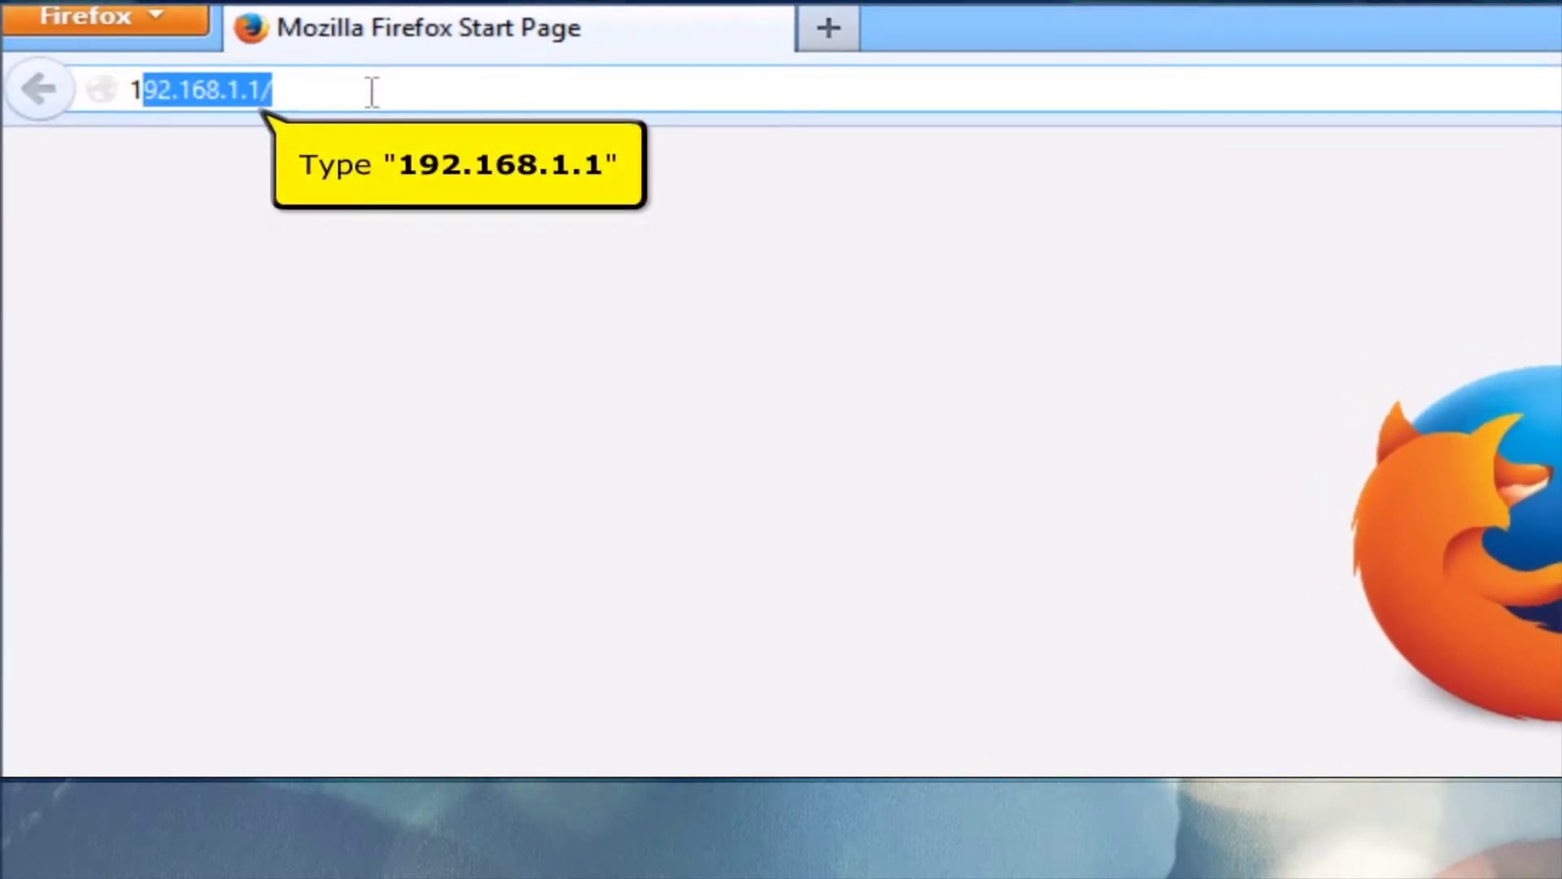
type(".168.1.1")
key("Return")
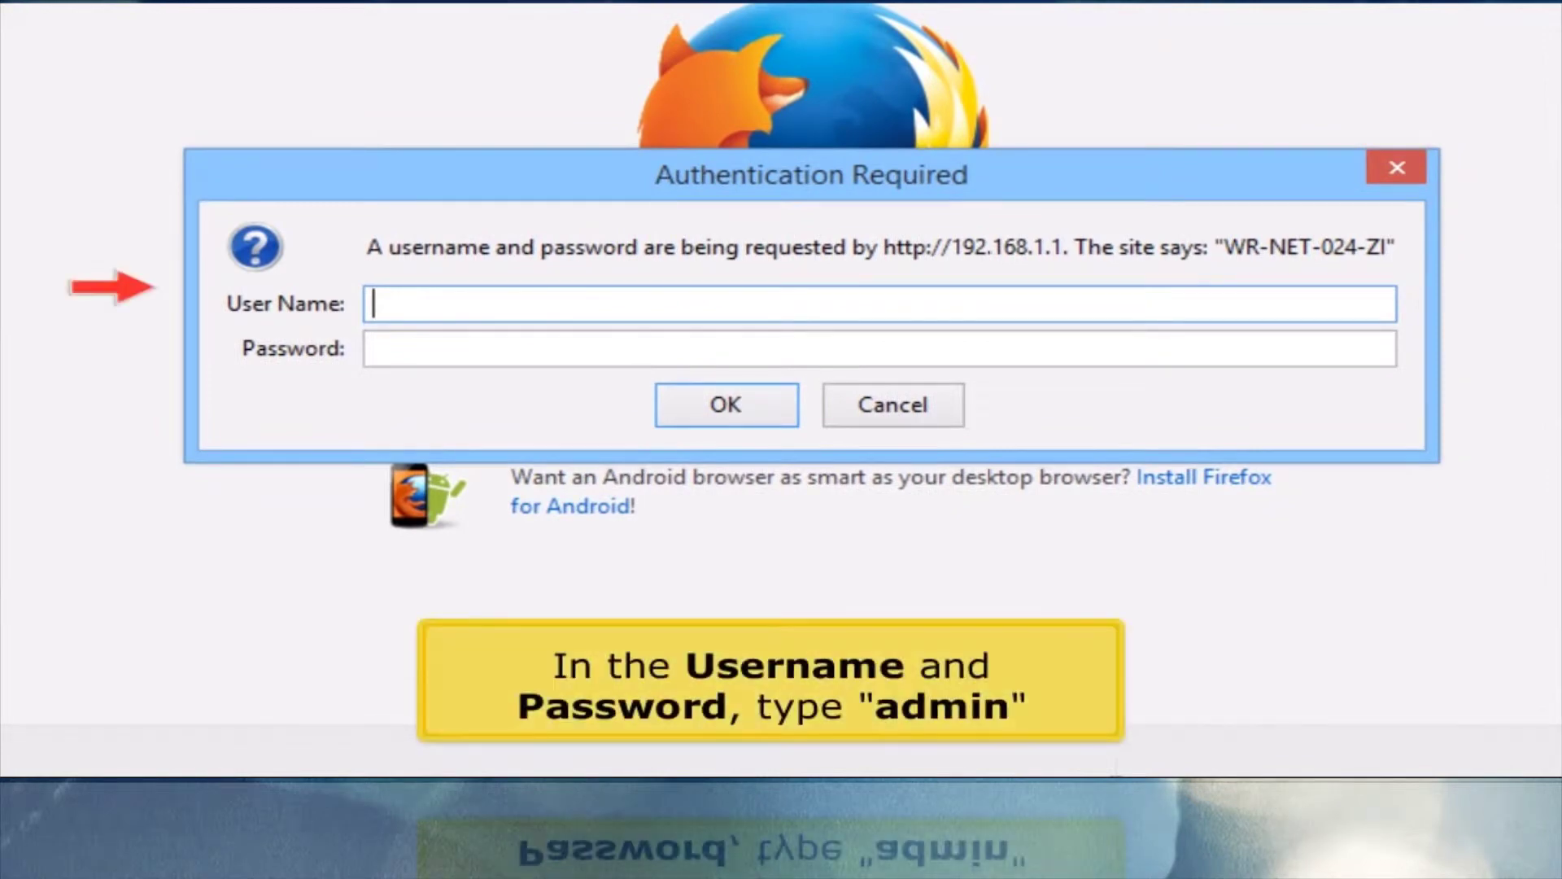
type("admin")
key("Tab")
type("admin")
key("Return")
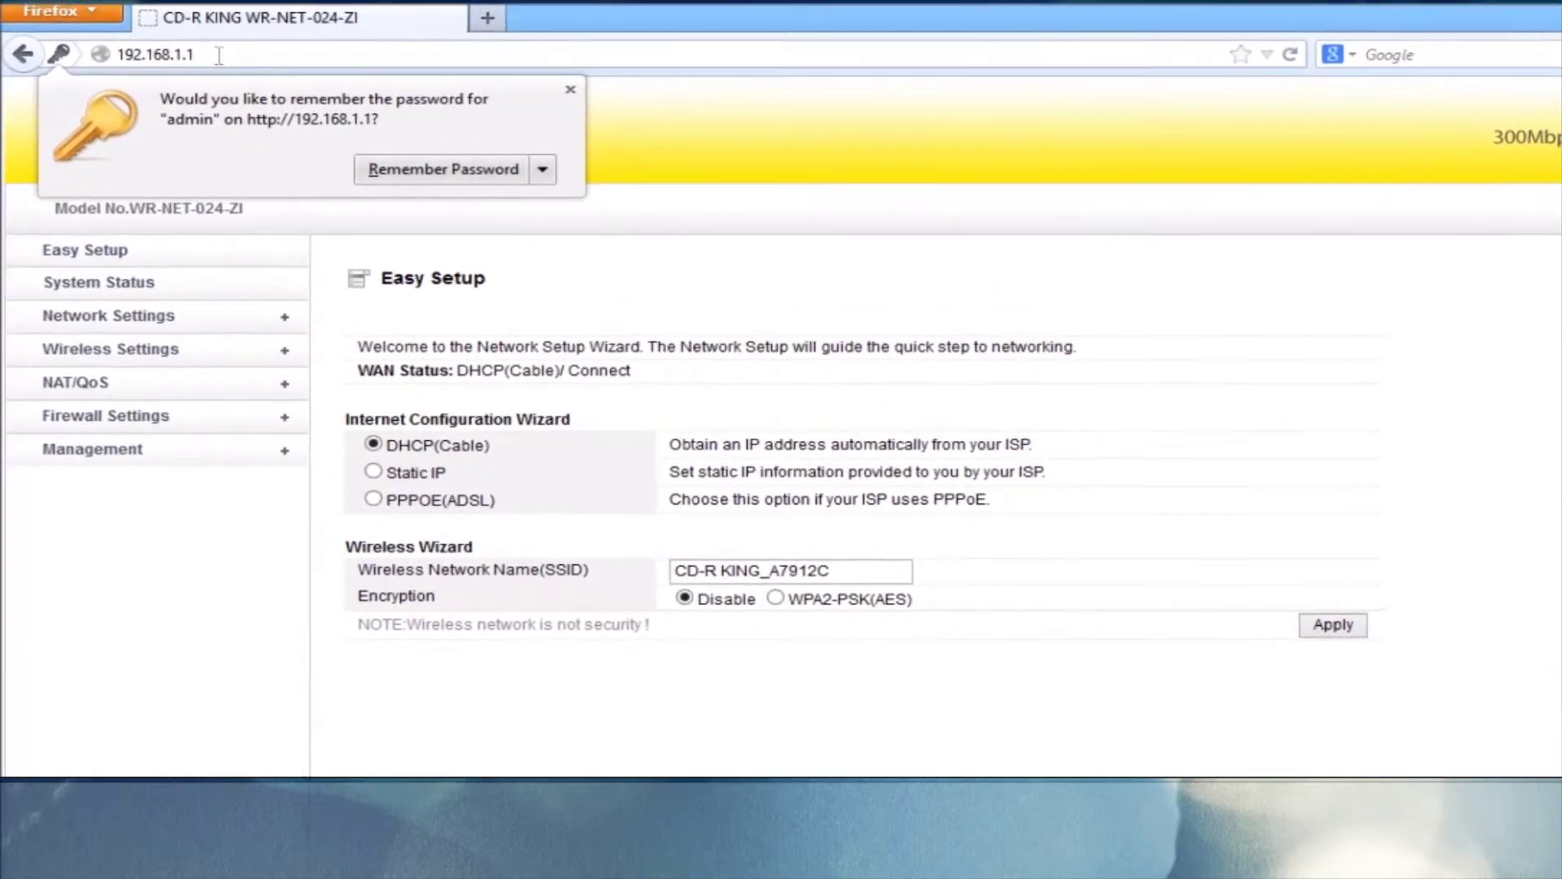
Switch the WAN connection type to Static IP on the WAN Setup page
left_click(106, 316)
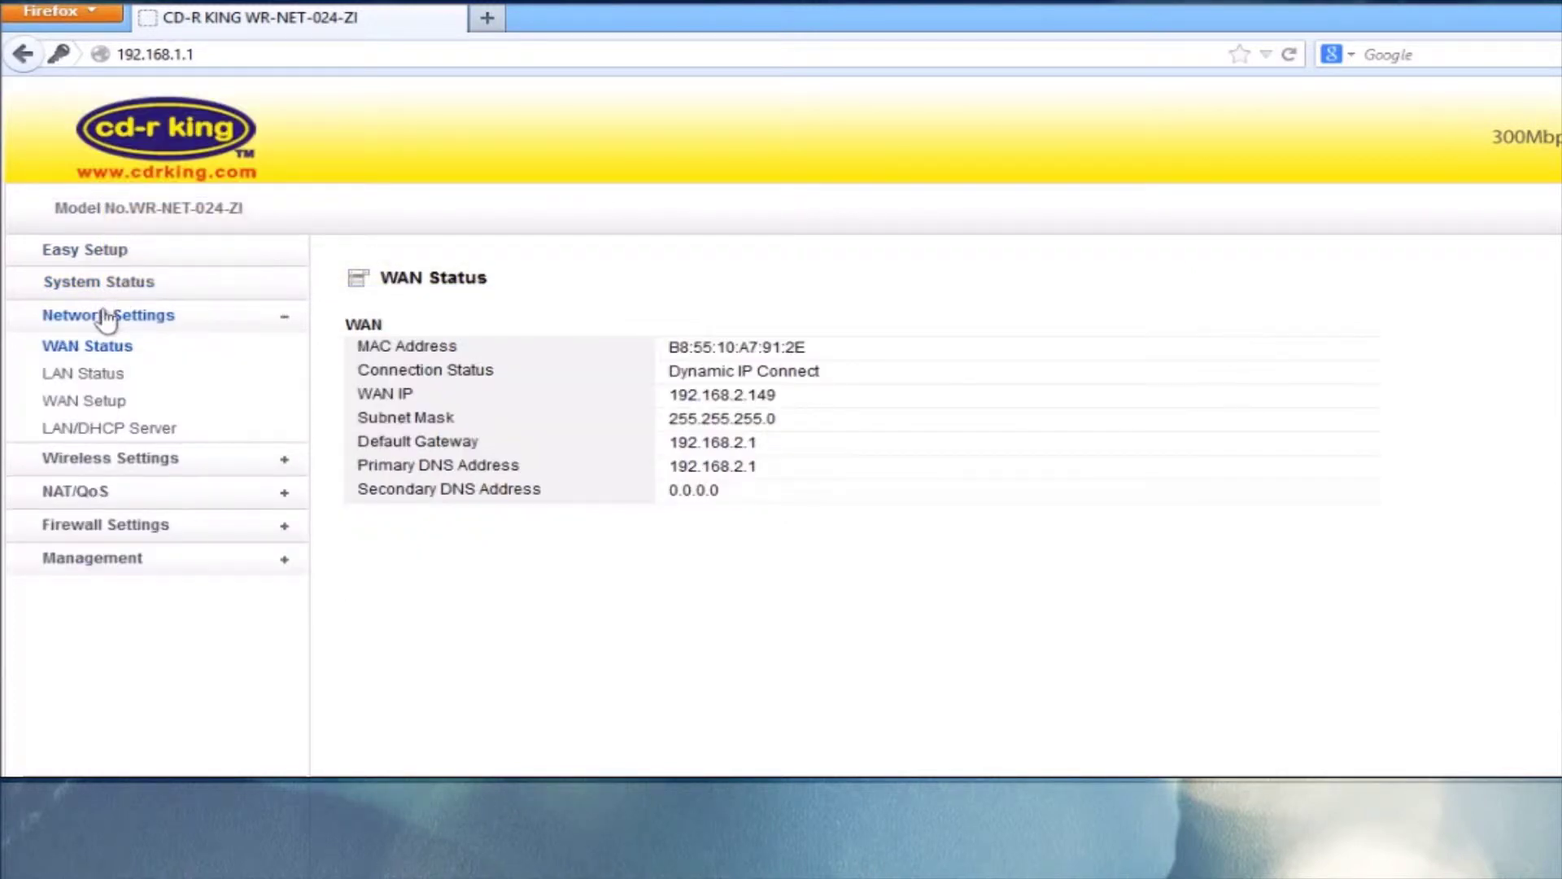
left_click(74, 403)
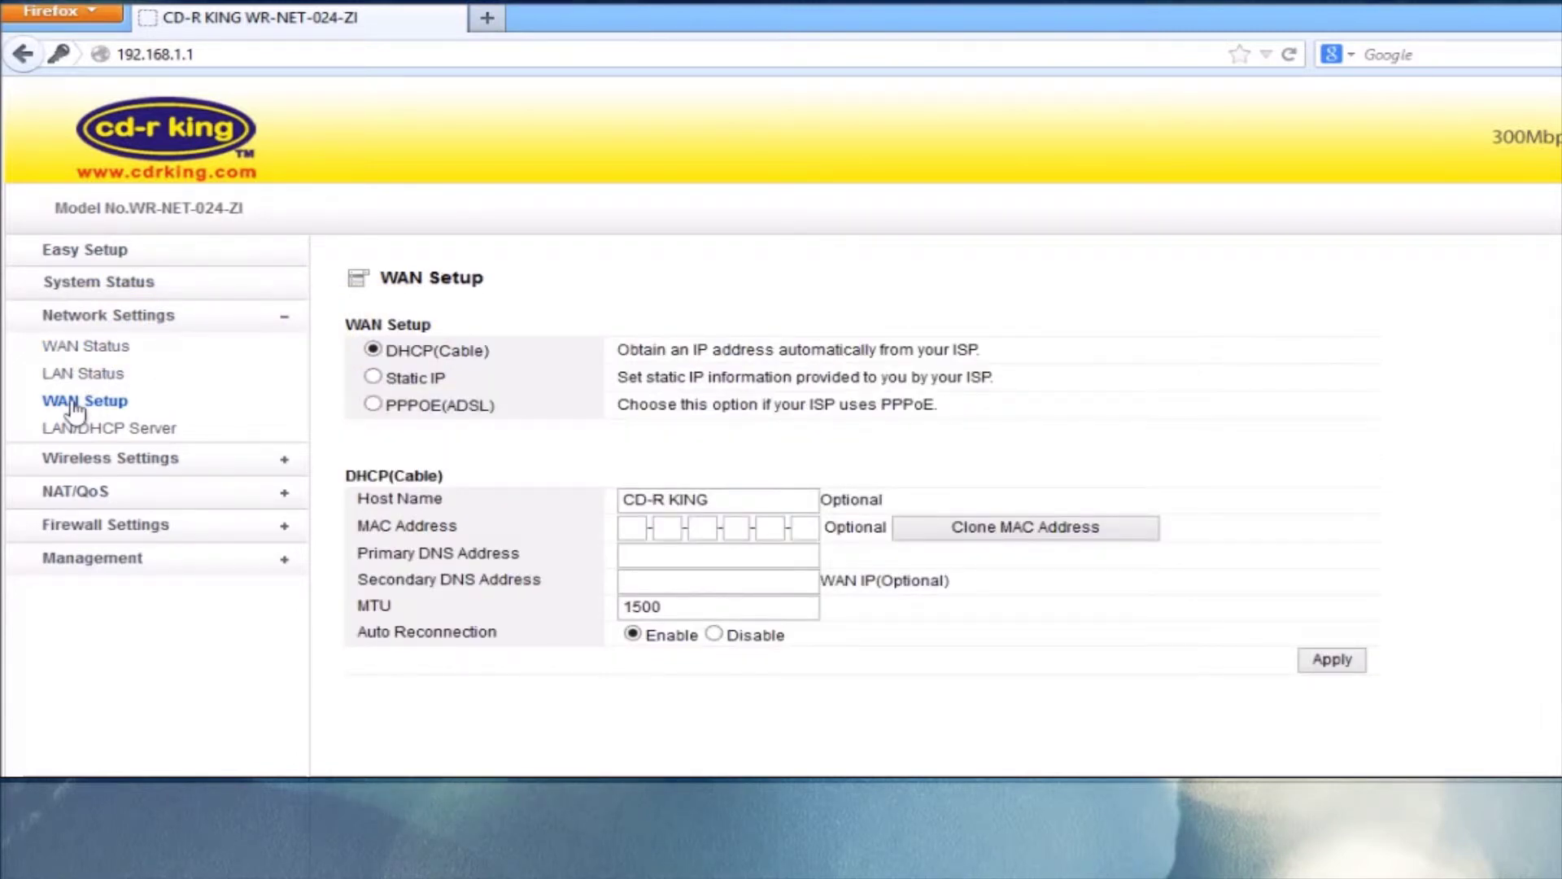
left_click(373, 377)
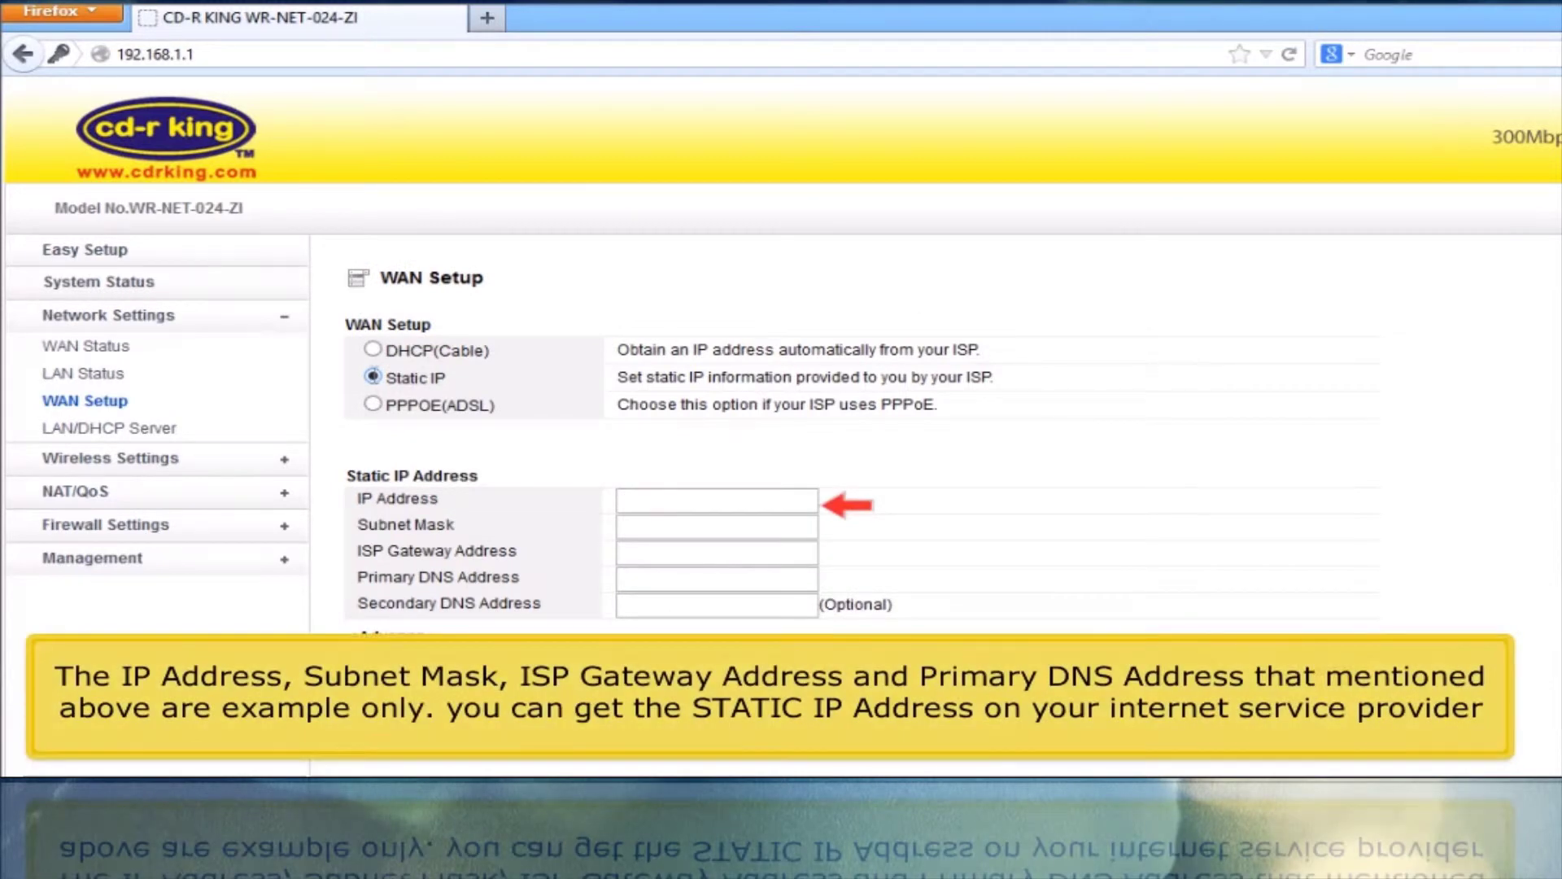
Enter WAN IP 192.168.22.25, mask 255.255.255.0, gateway 192.168.22.1, and start the primary DNS entry
left_click(675, 499)
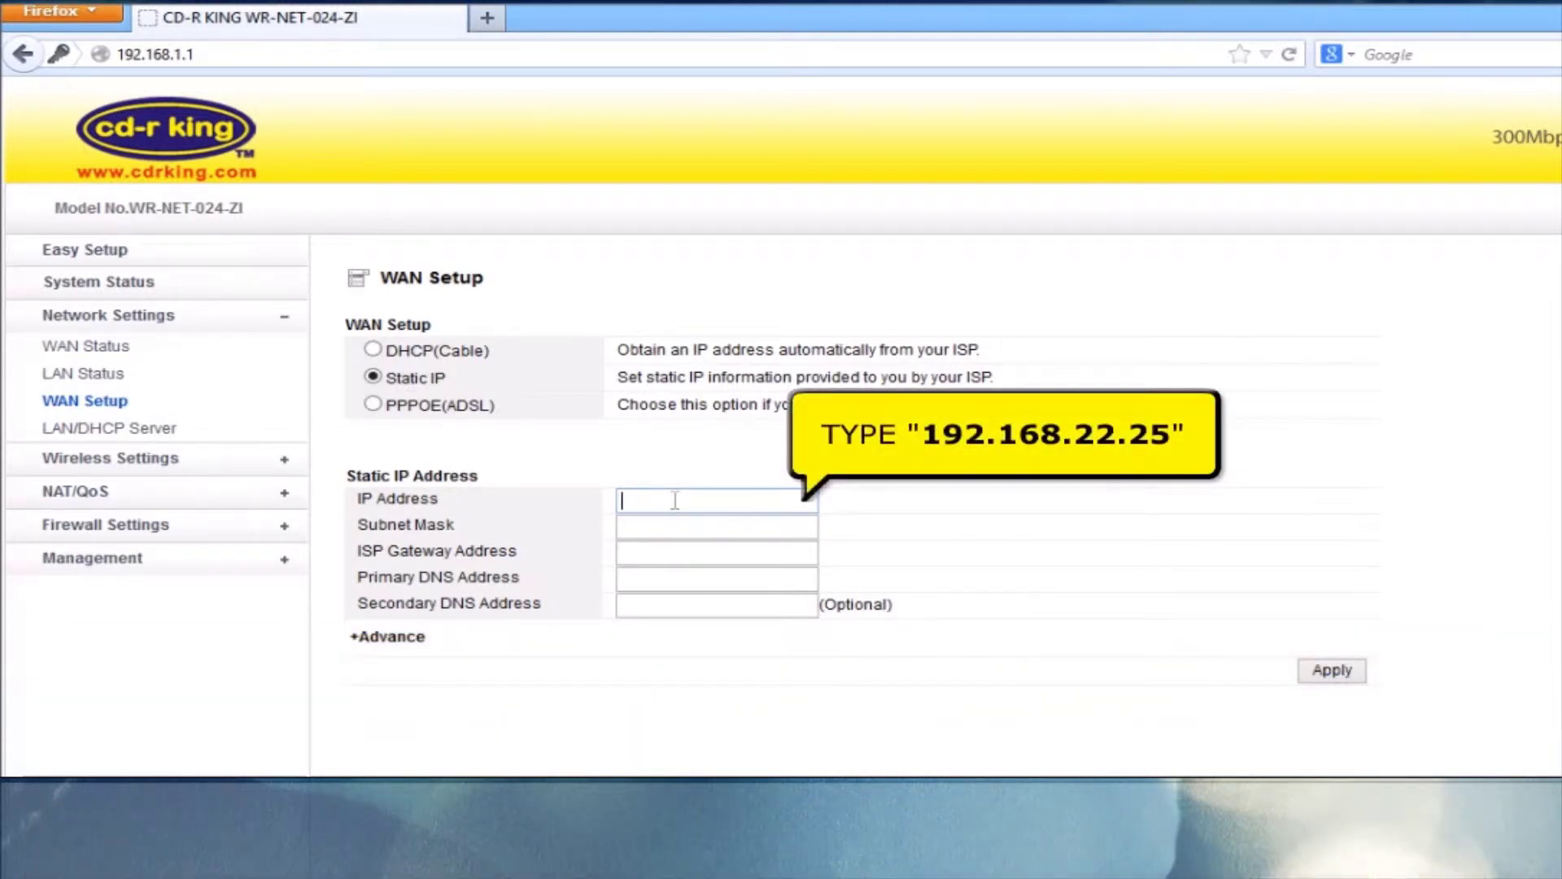
type("92.168")
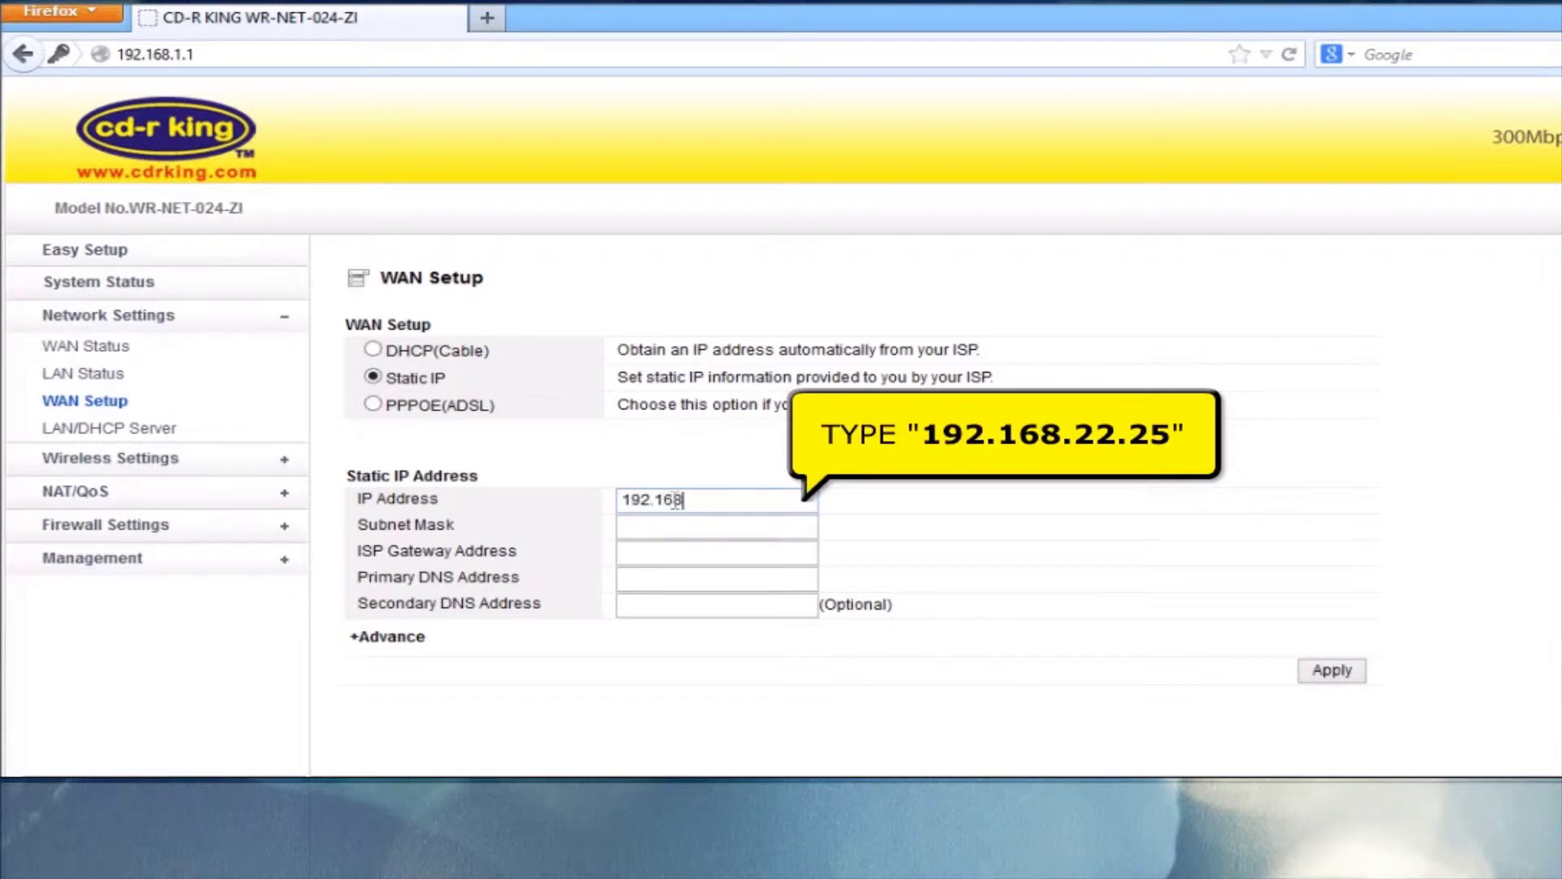
type(".22.25")
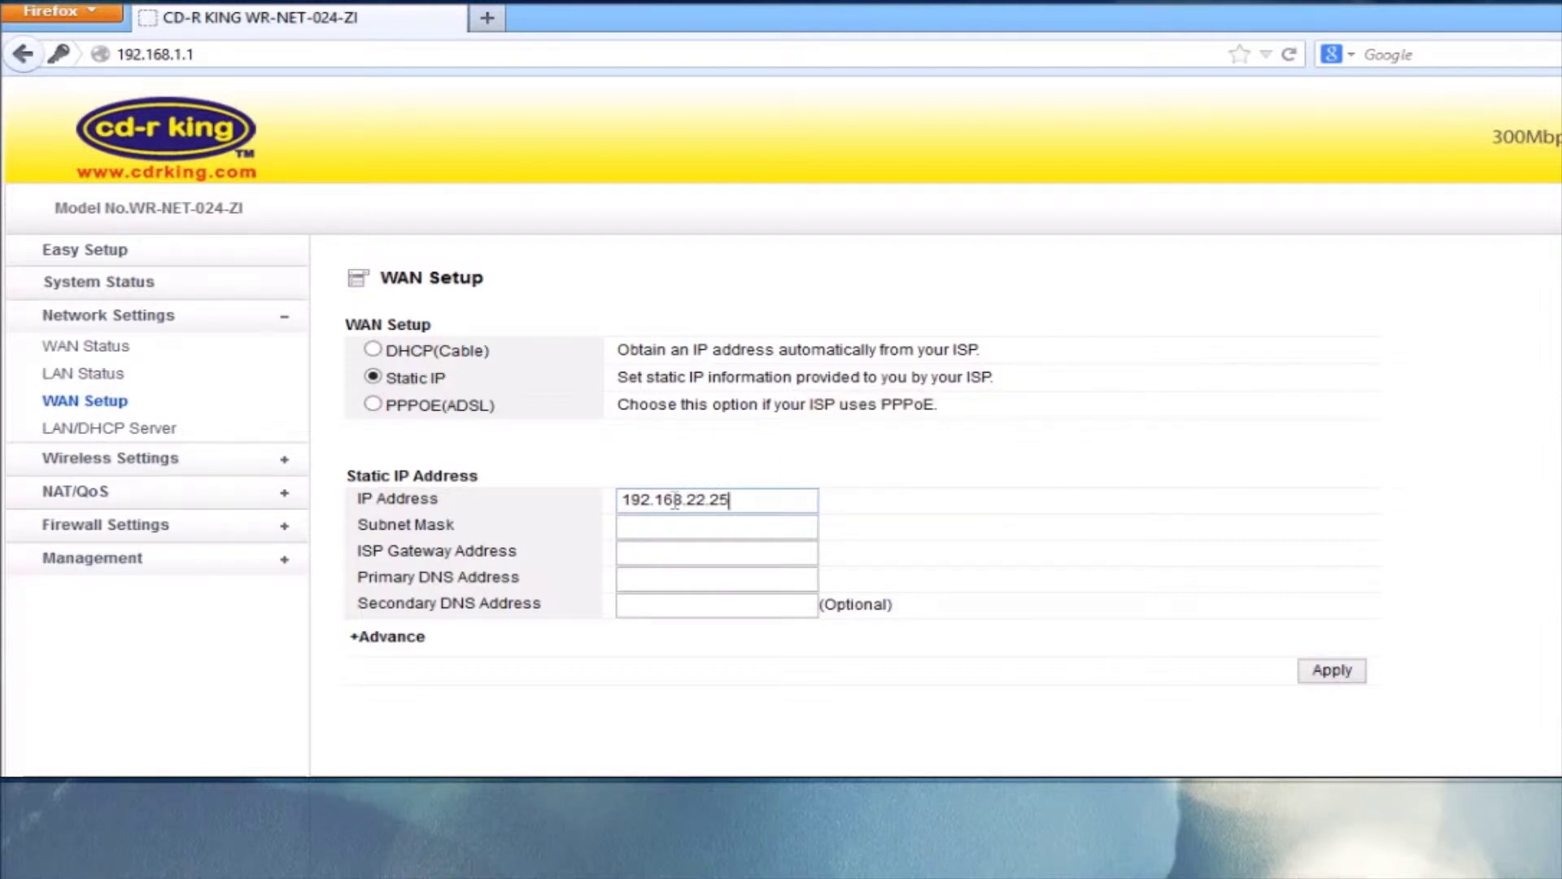
left_click(664, 523)
type("255.255.255.0")
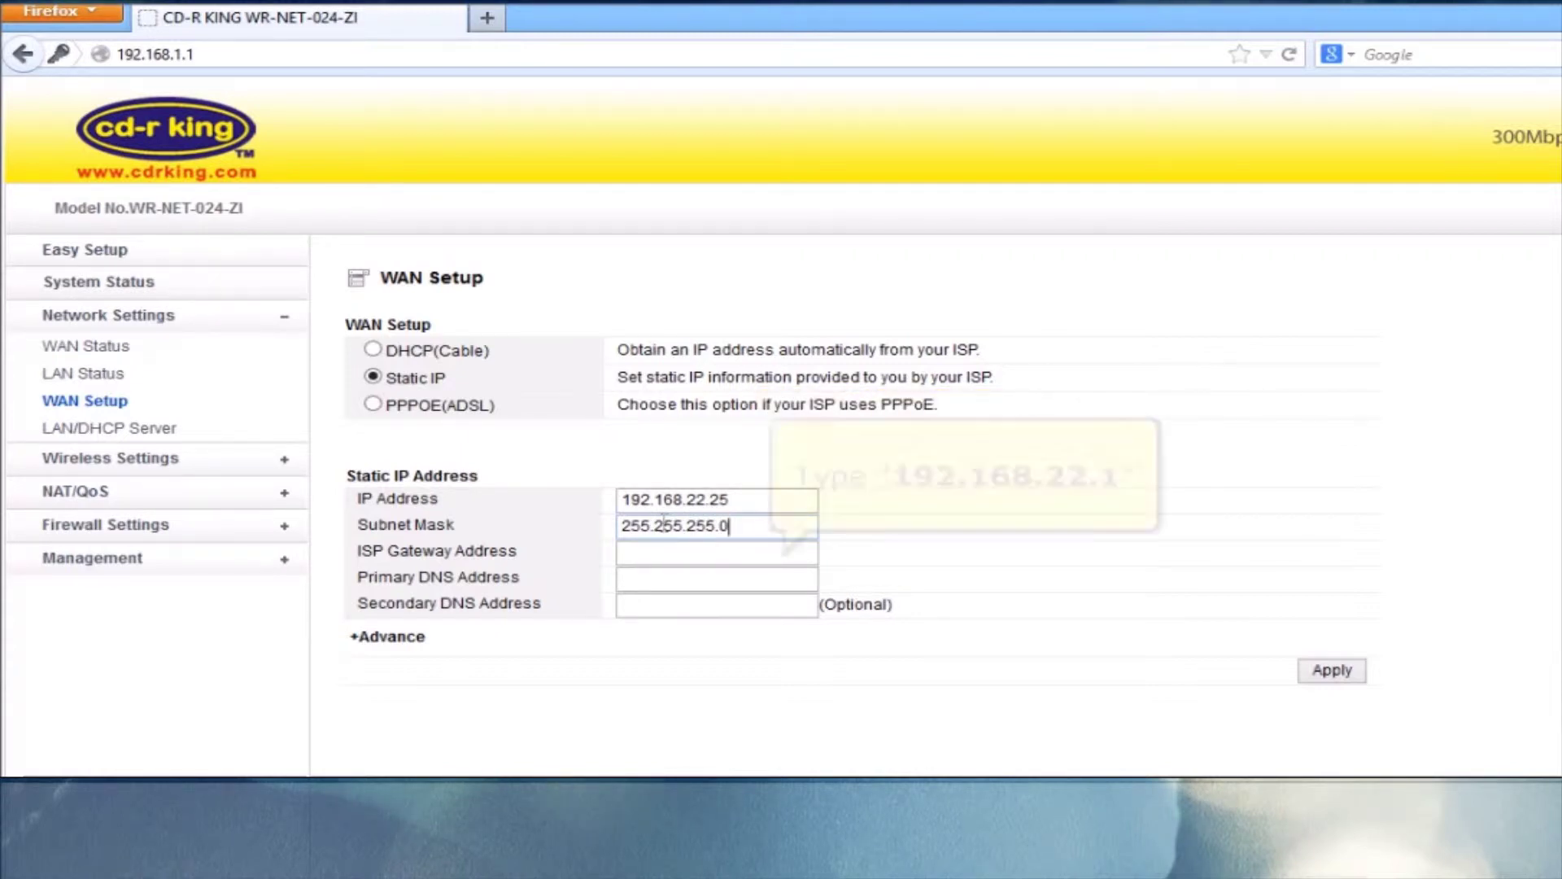
type("192.168.22.1")
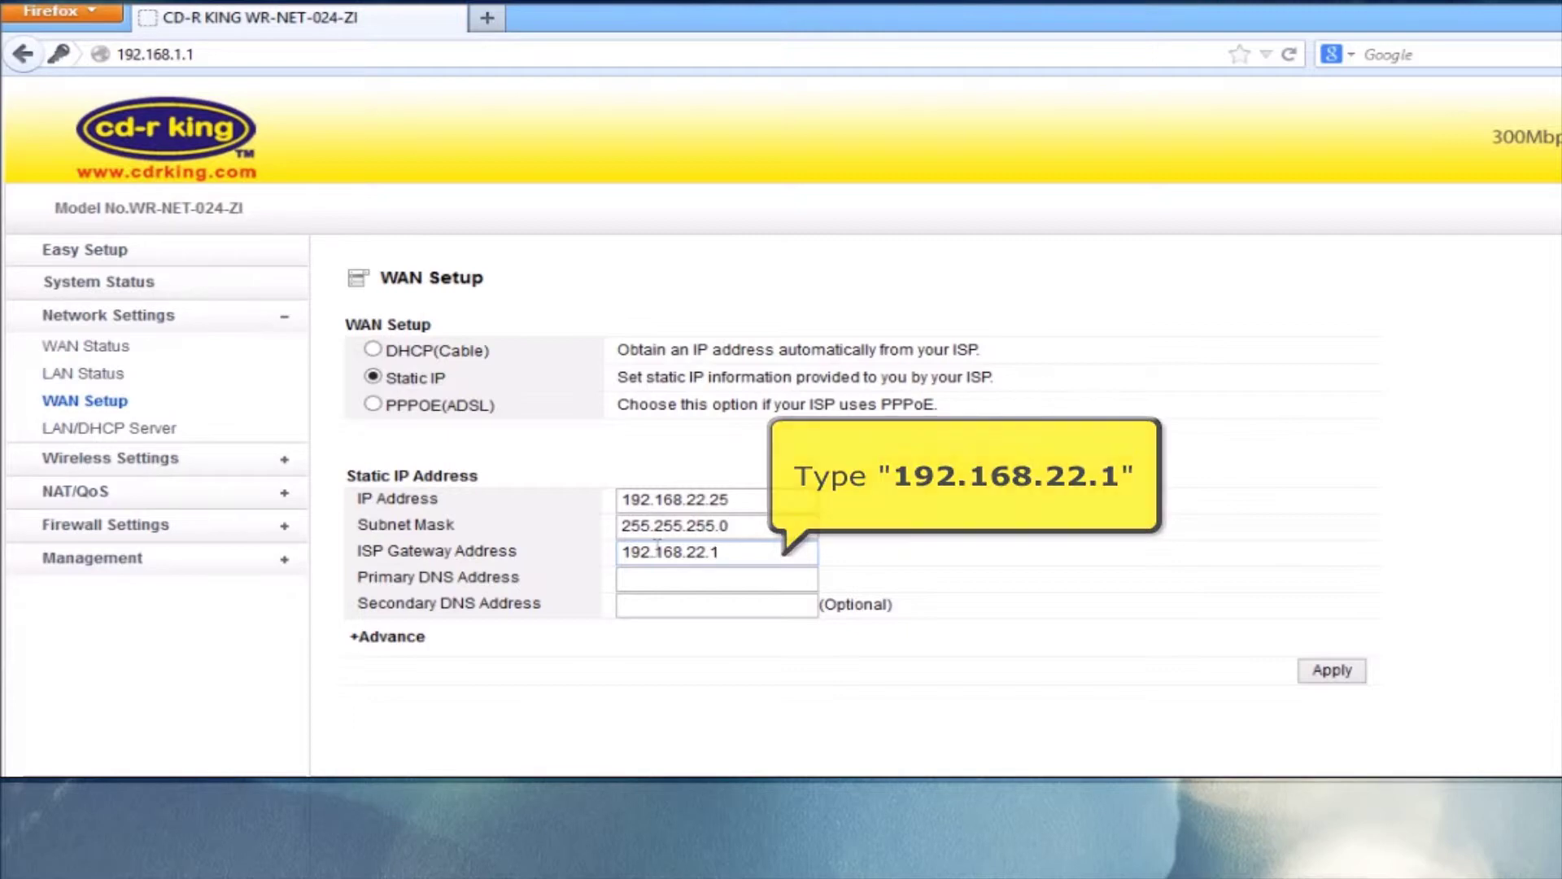
left_click(644, 583)
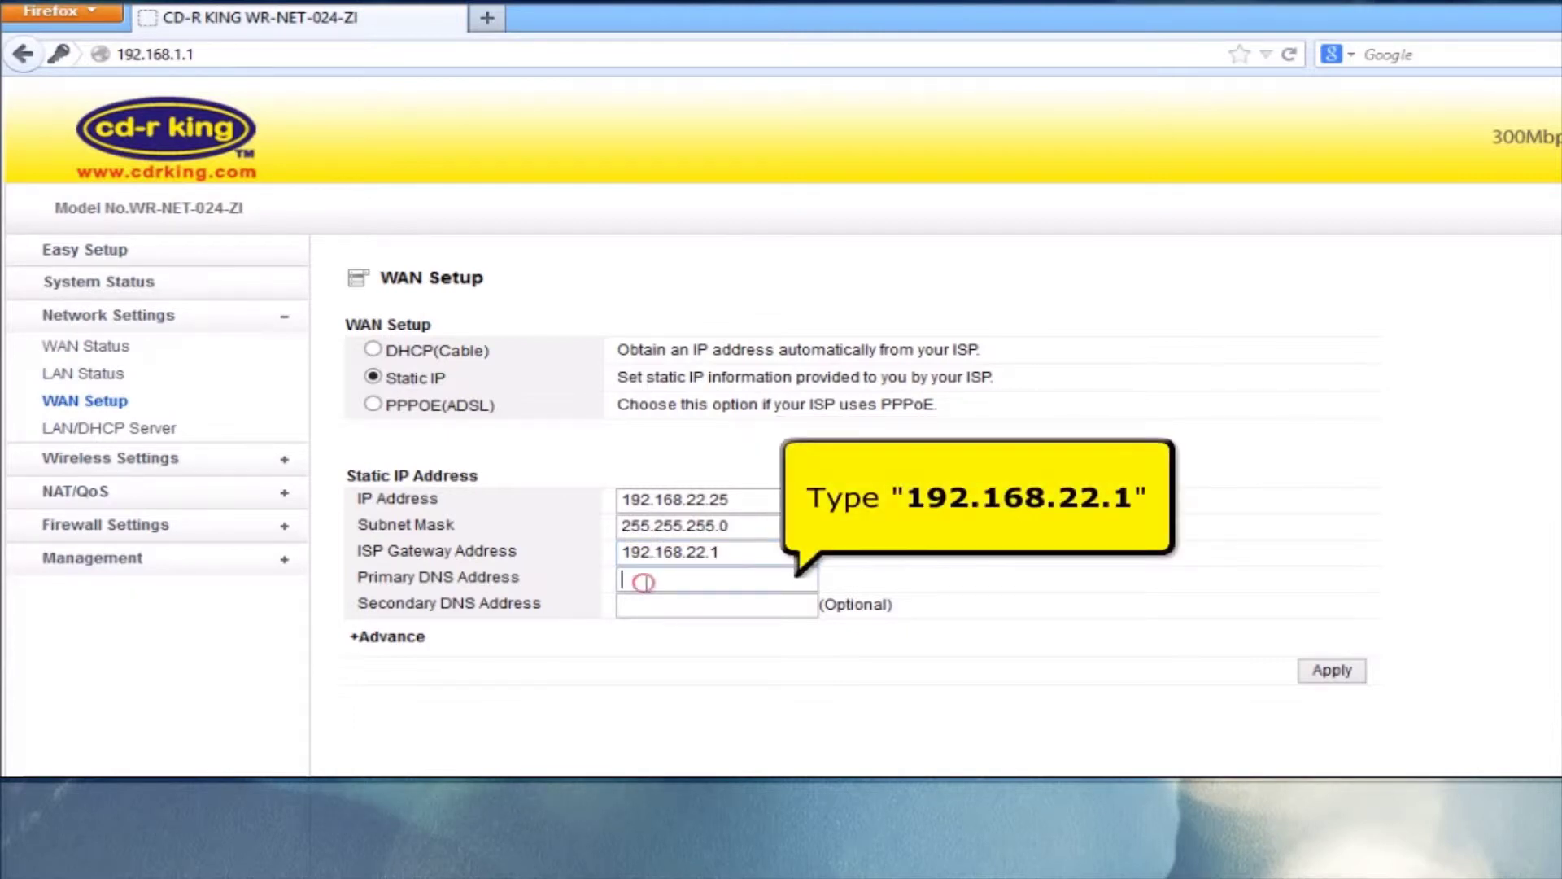
type("192.168.22.1")
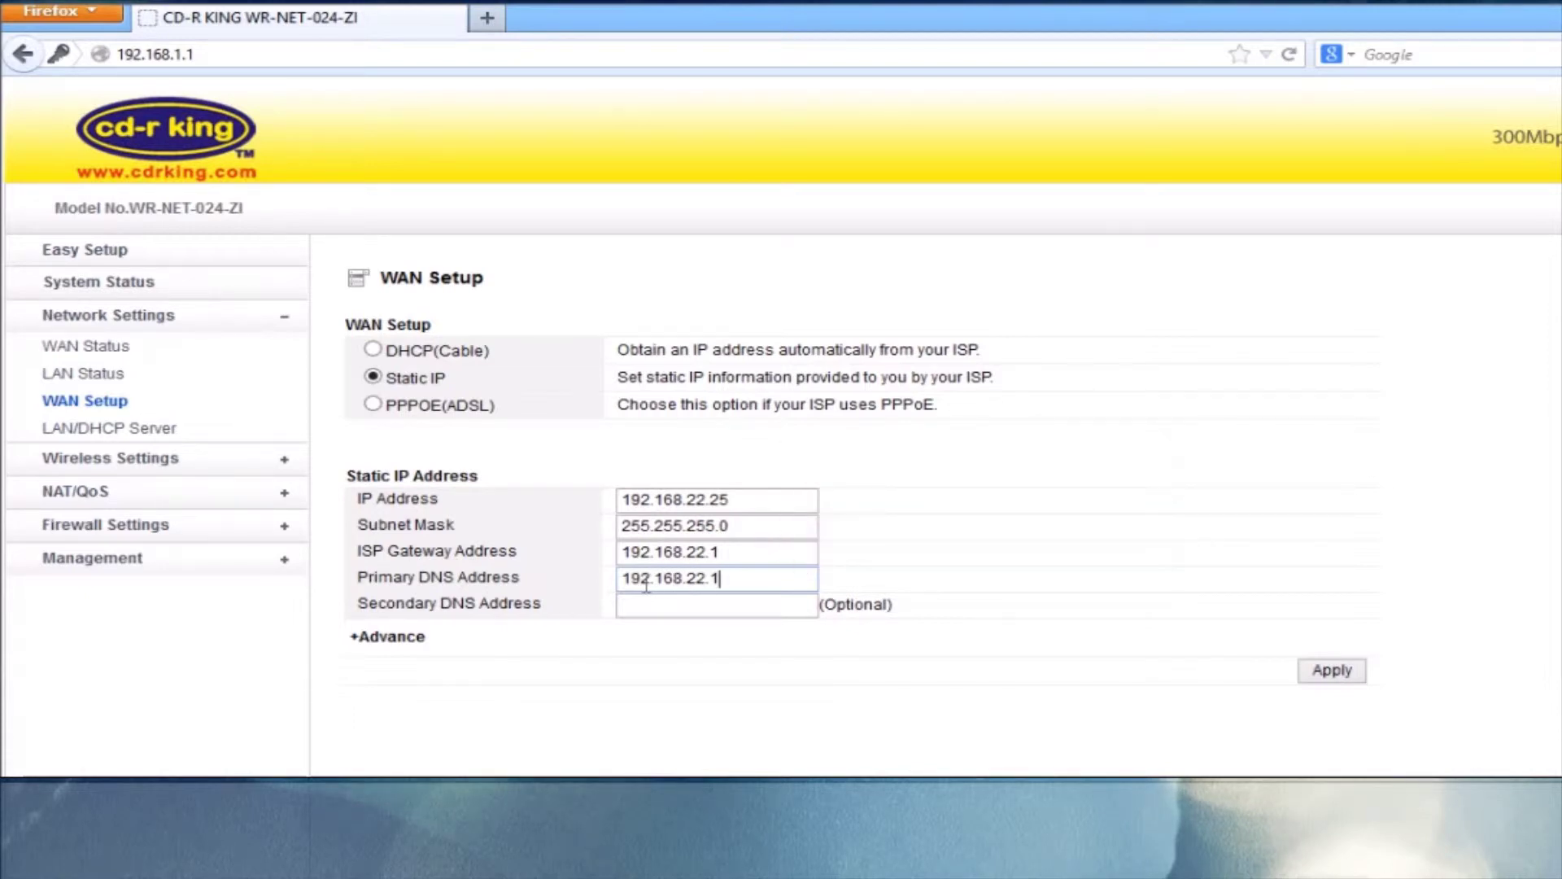
left_click(412, 642)
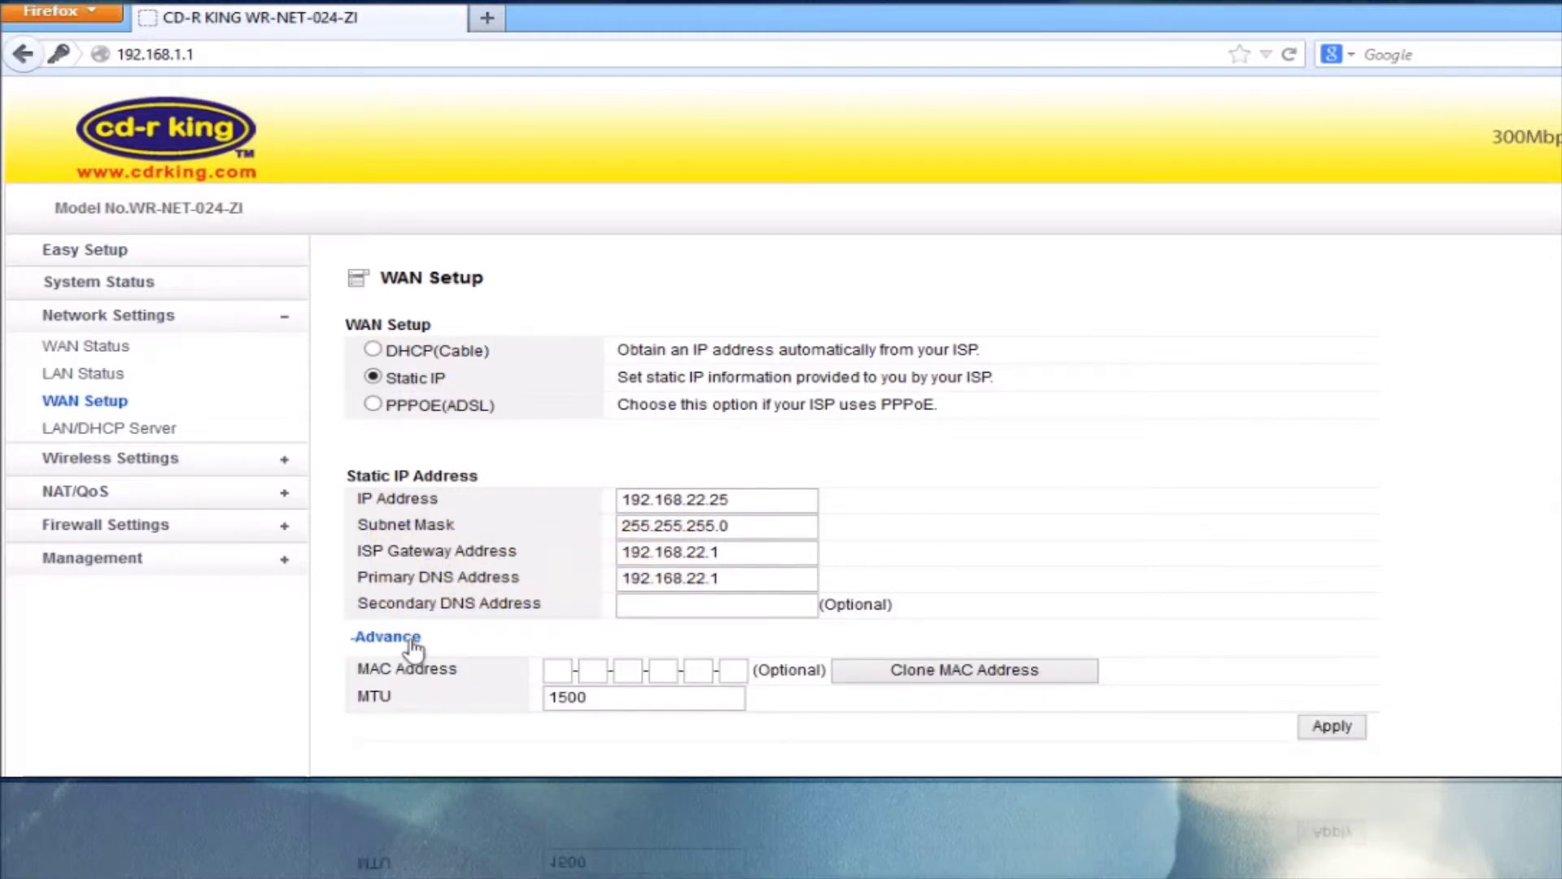
left_click(874, 685)
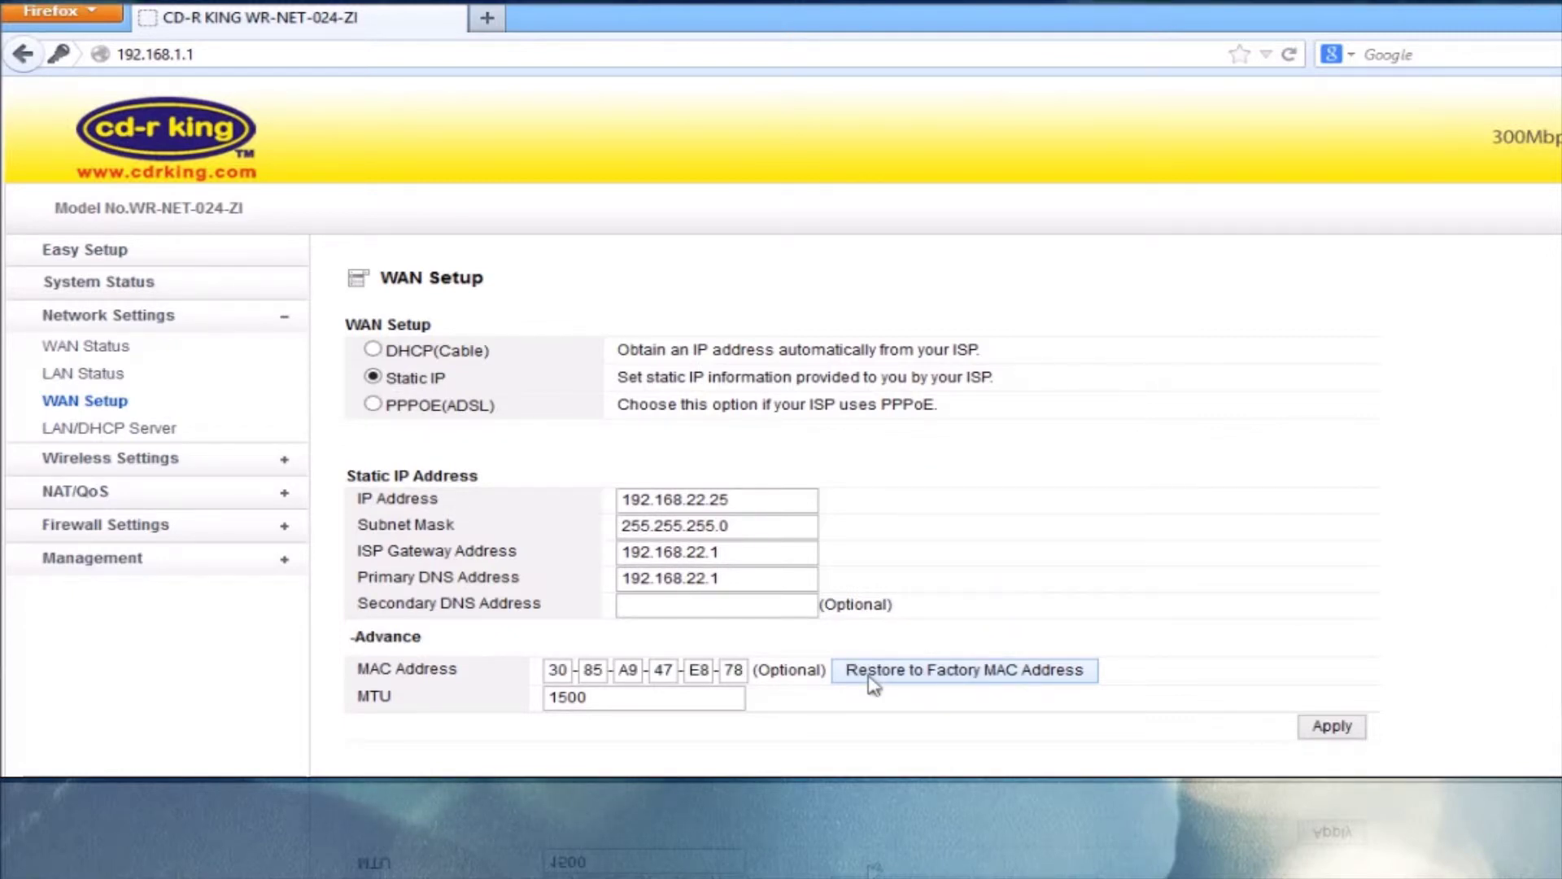
left_click(1341, 732)
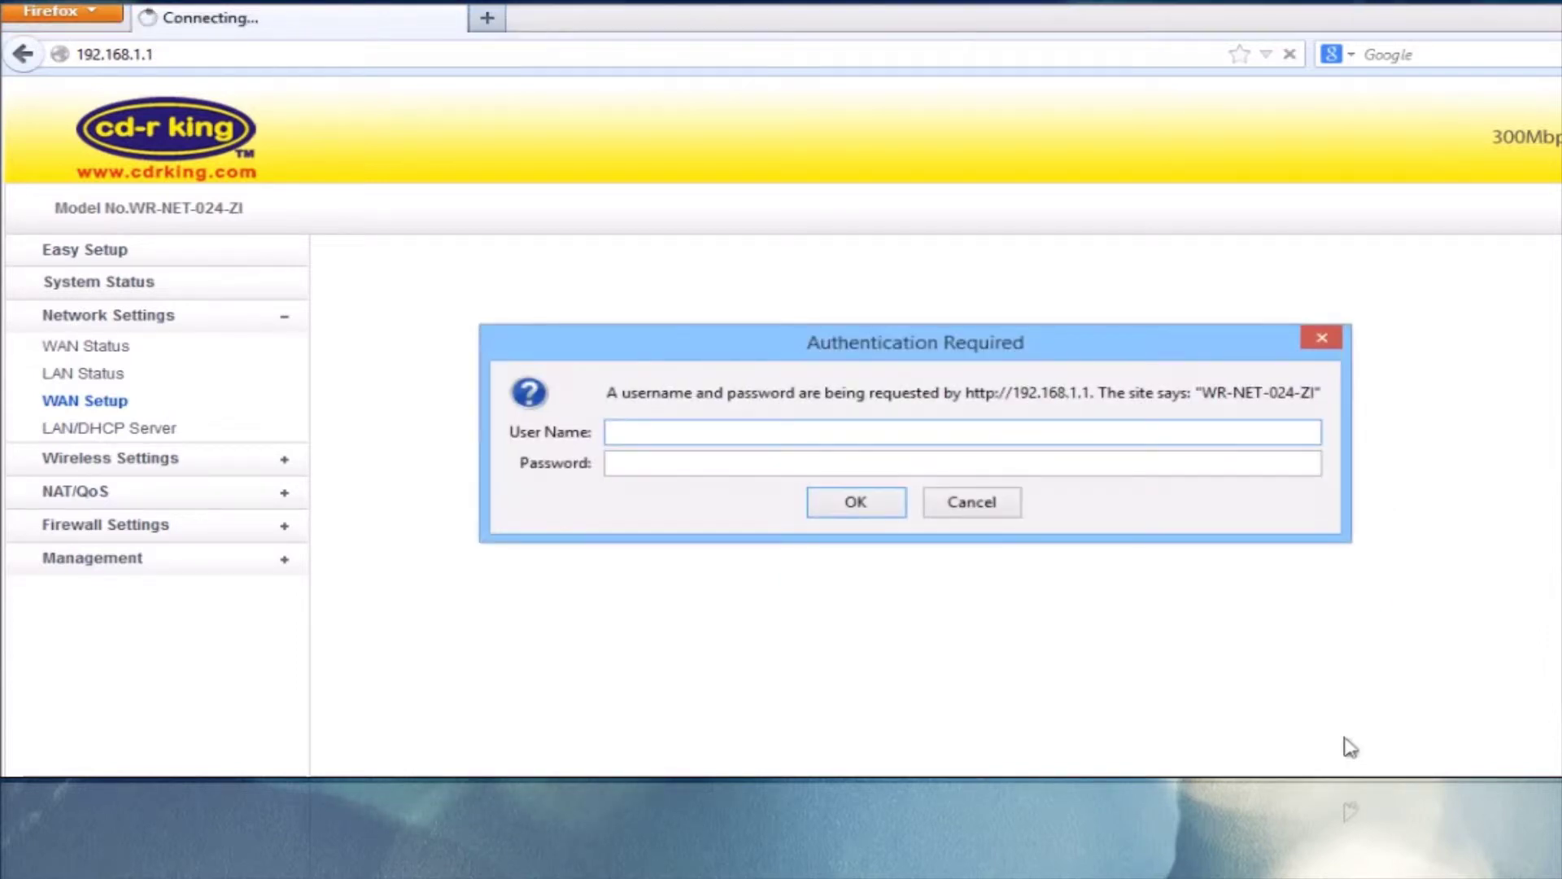
Log back in with the admin credentials and bring up the Wireless Status page
type("admin")
key("Tab")
type("admin")
key("Return")
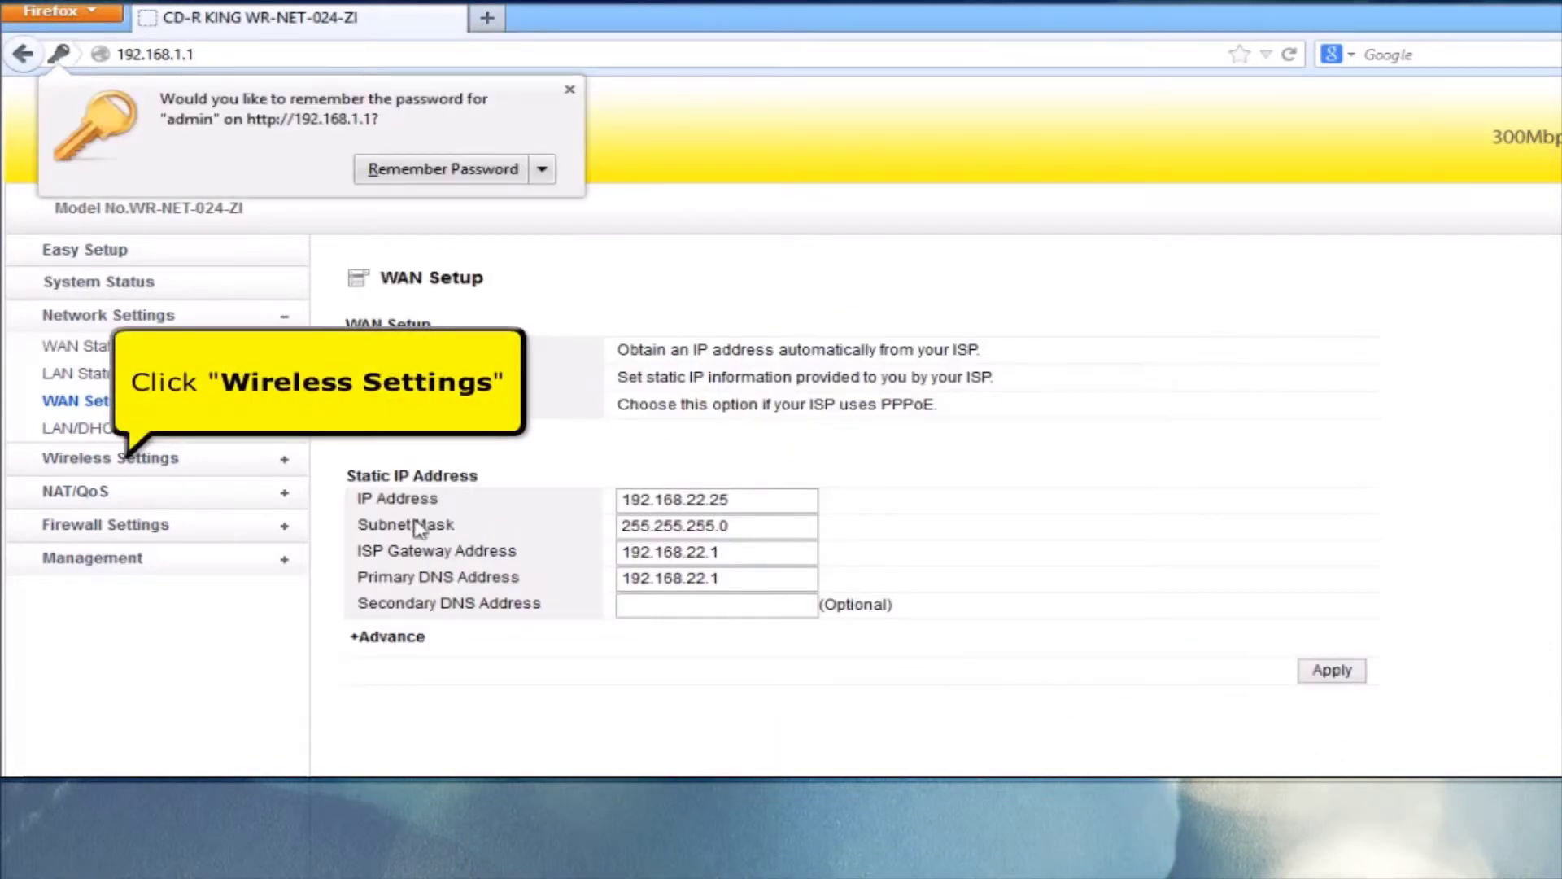
left_click(146, 466)
left_click(146, 465)
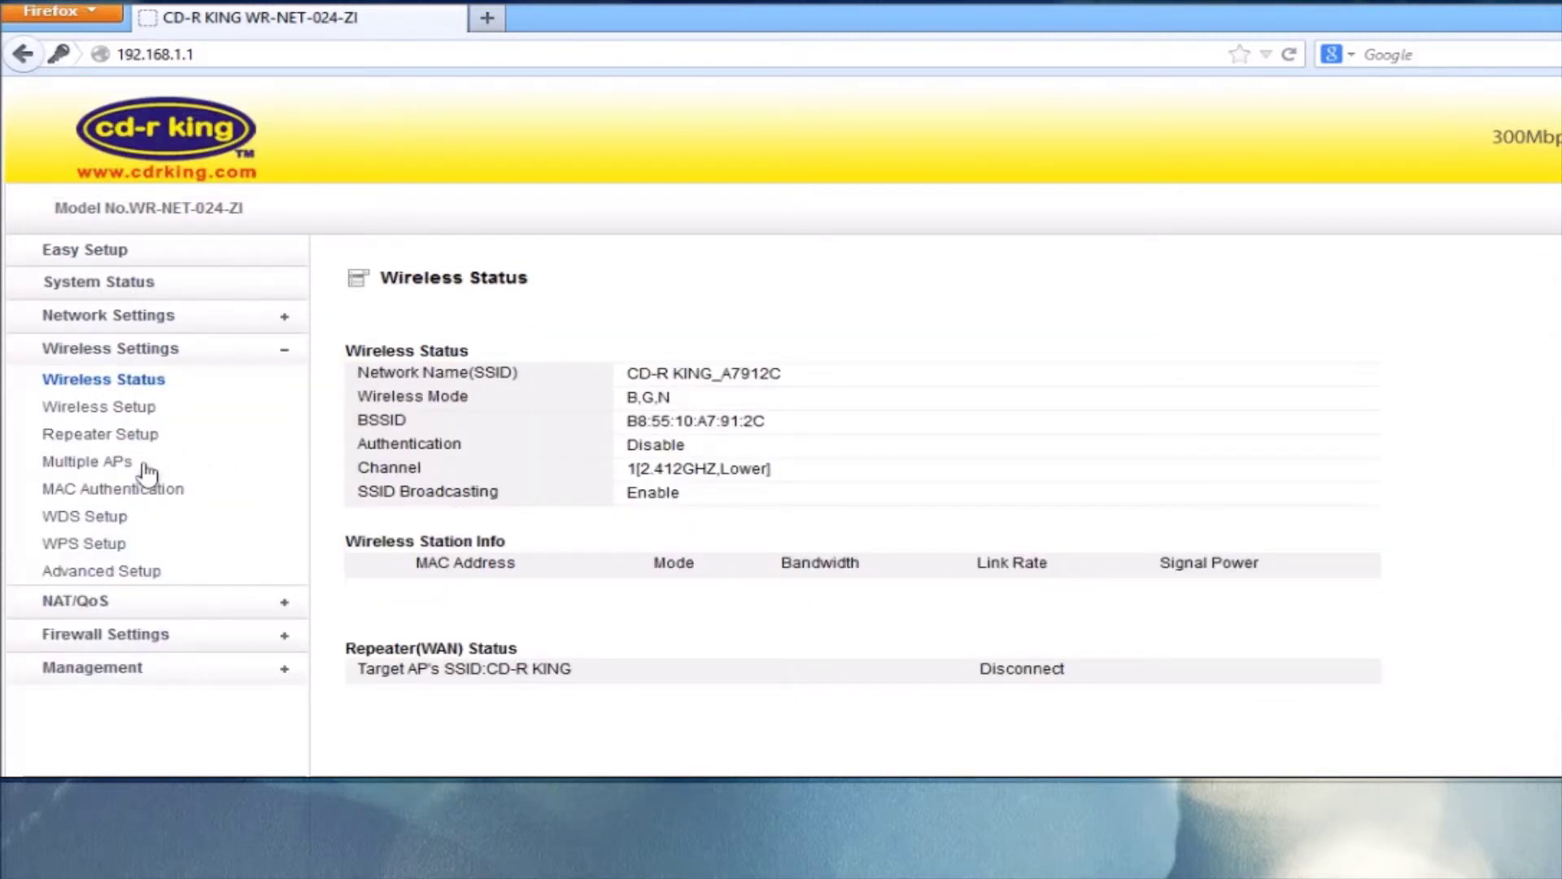
Rename the wireless SSID to 'cd-r king' in Wireless Setup
left_click(140, 416)
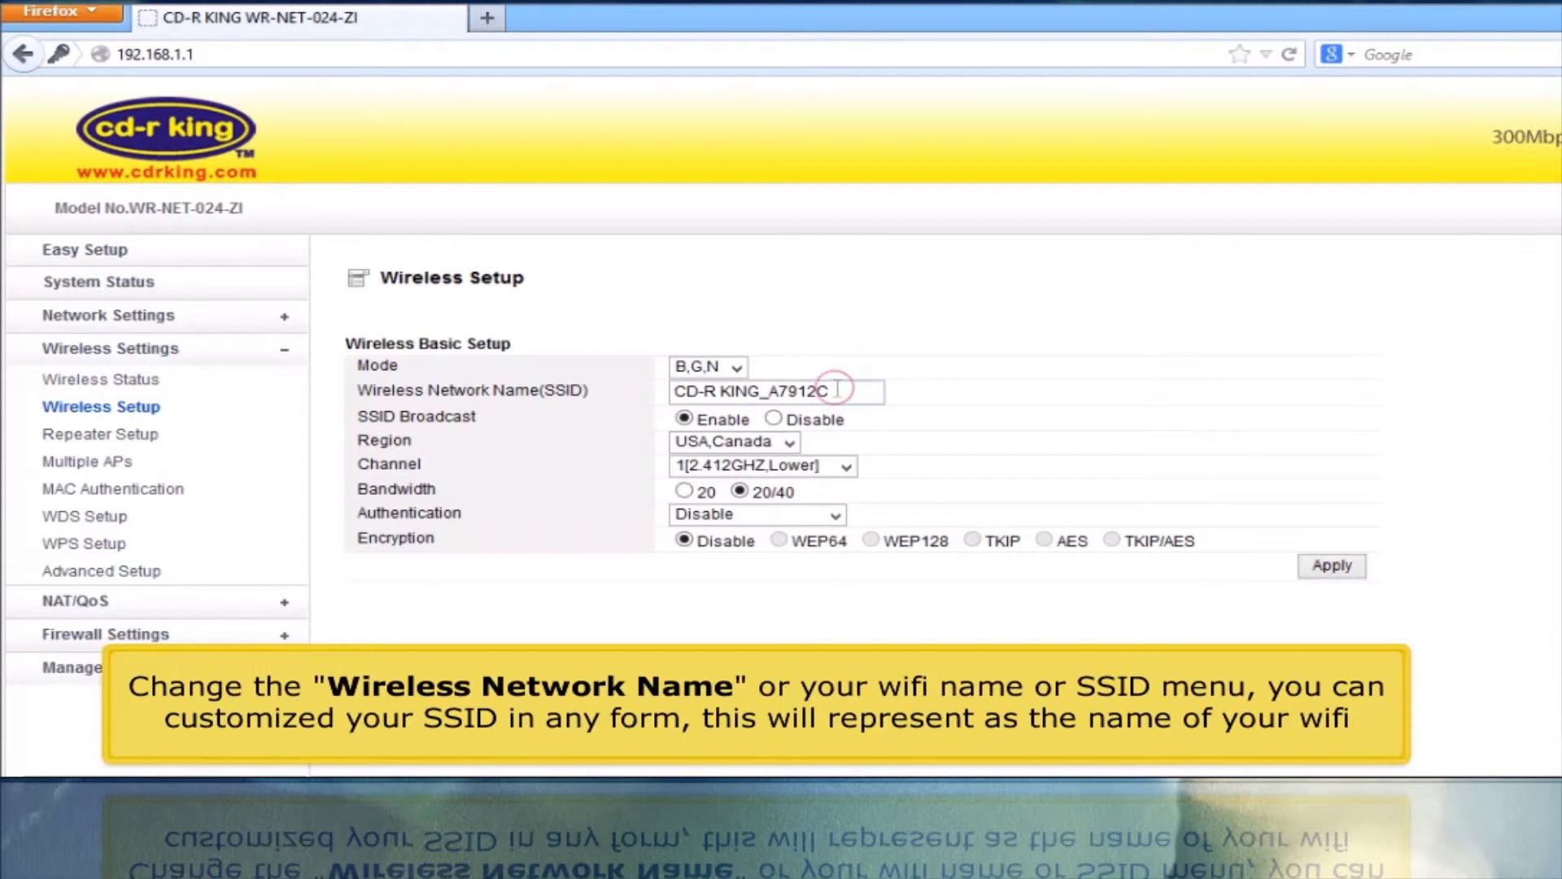
left_click_drag(830, 392, 554, 382)
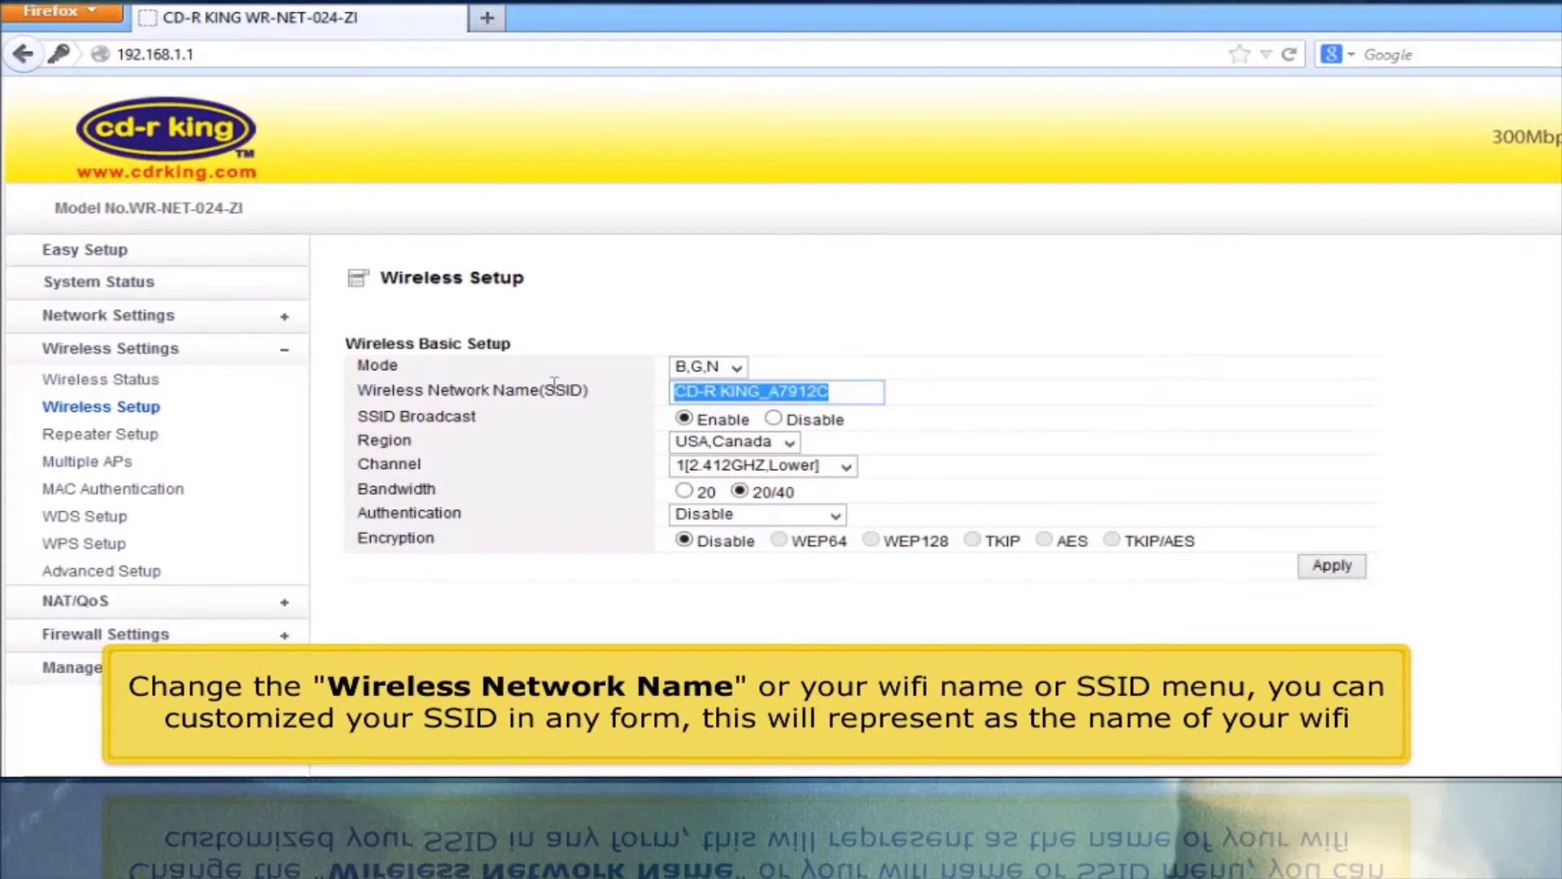
type("cd-r king")
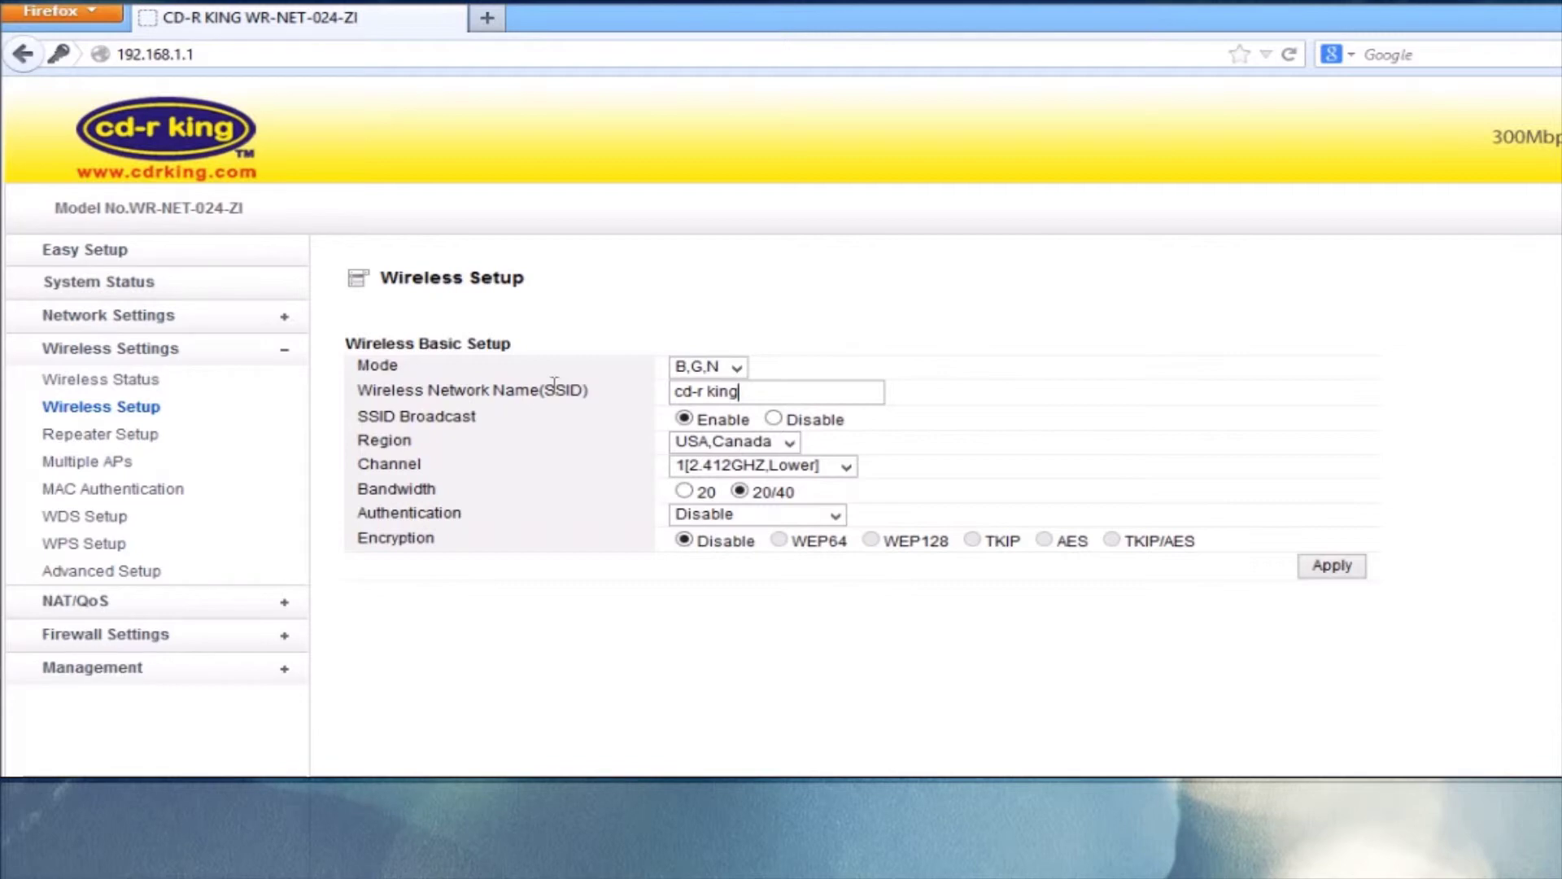
Choose WPA-PSK authentication and type the Wi-Fi encryption key
left_click(835, 516)
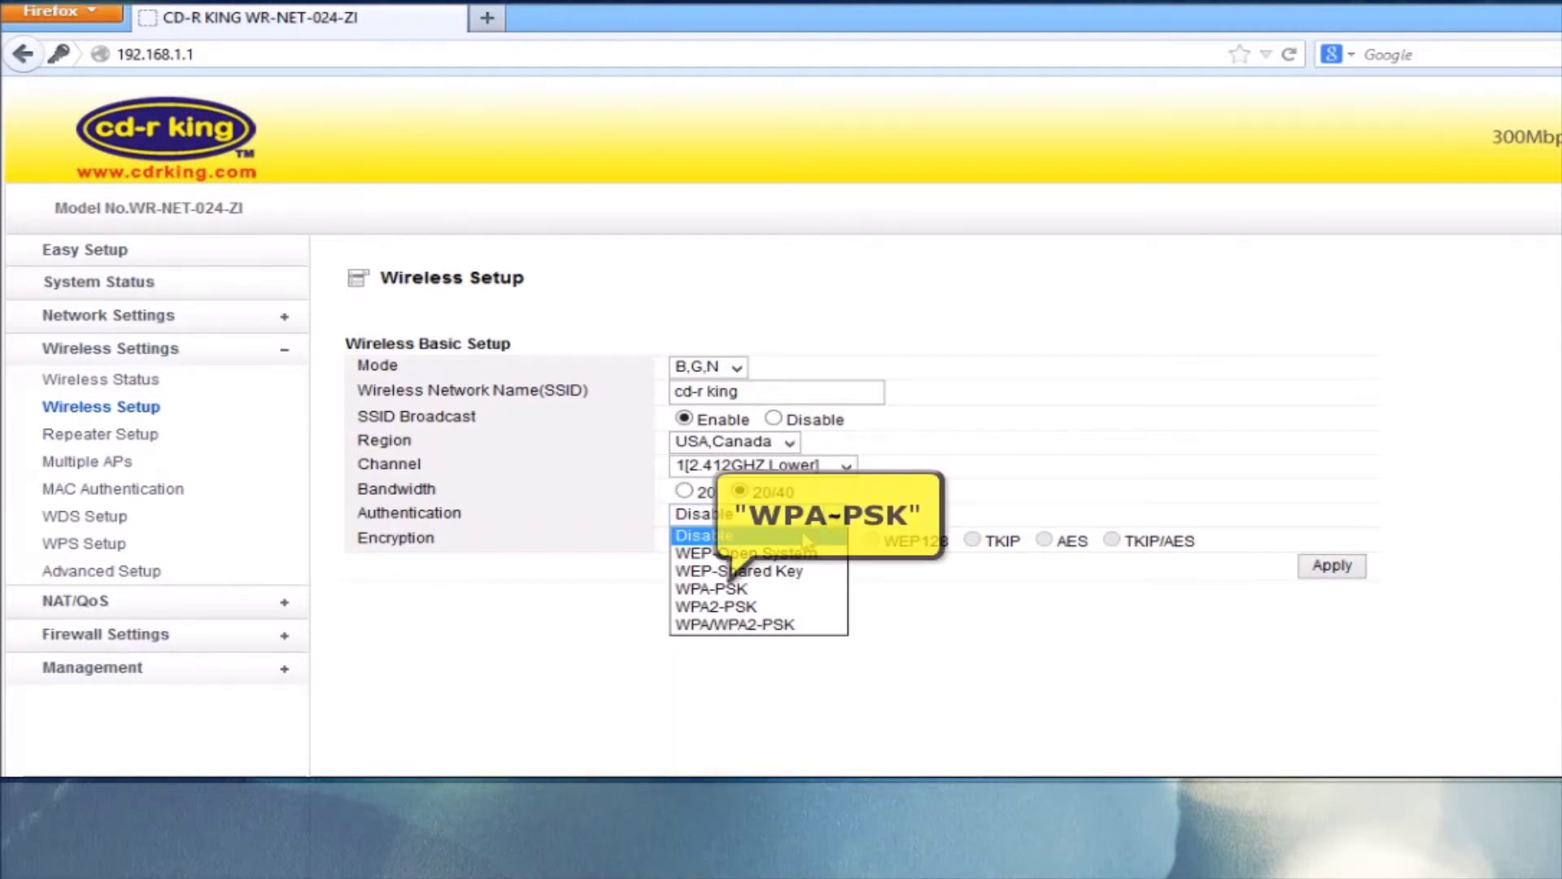
left_click(739, 591)
left_click(752, 564)
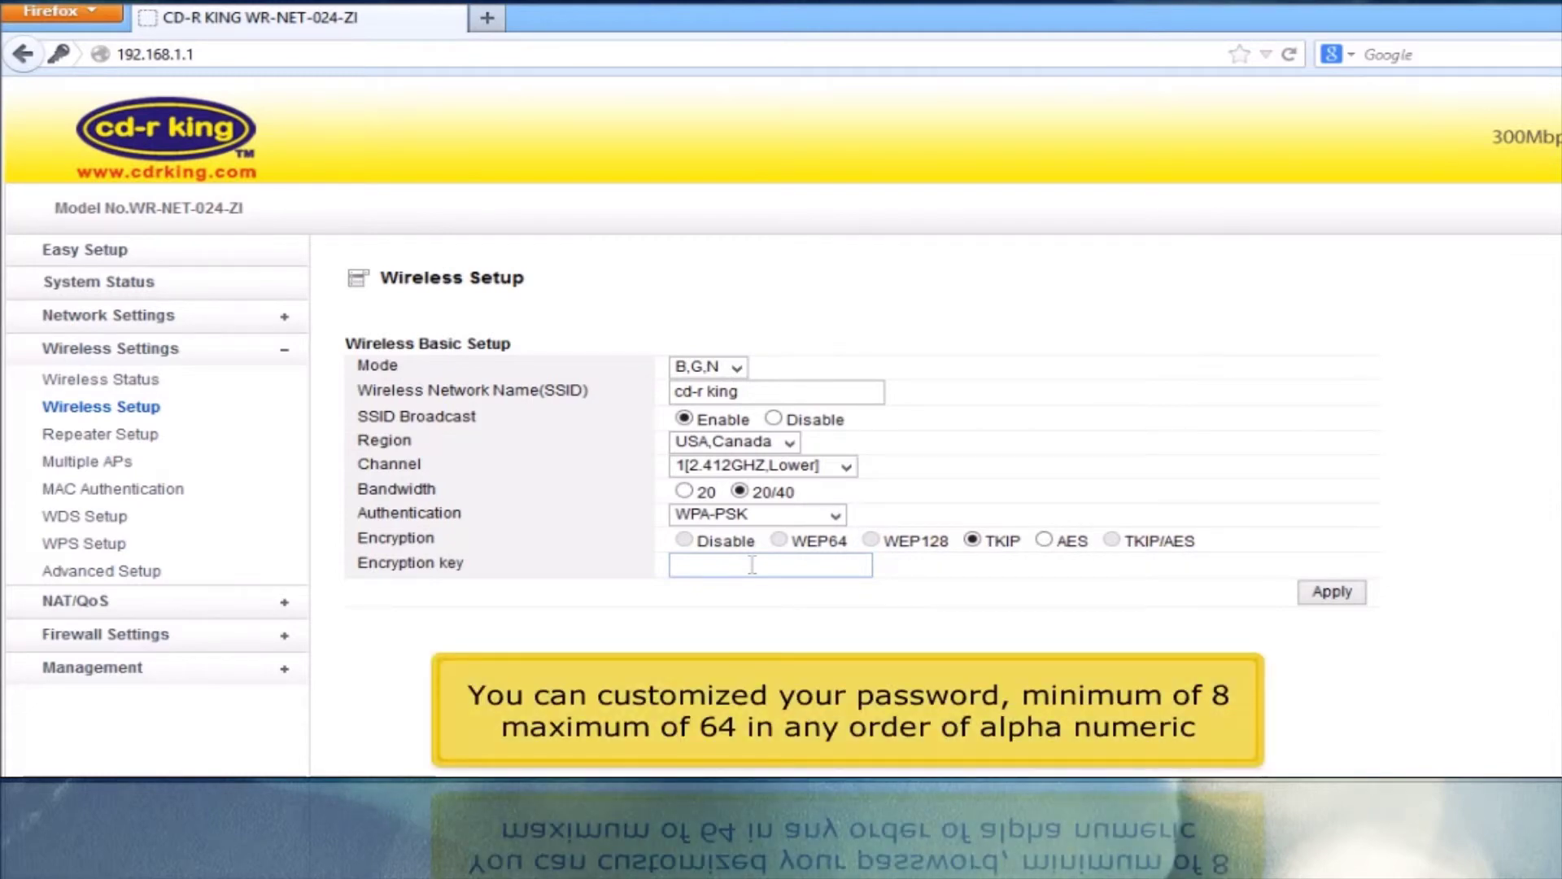
type("12345")
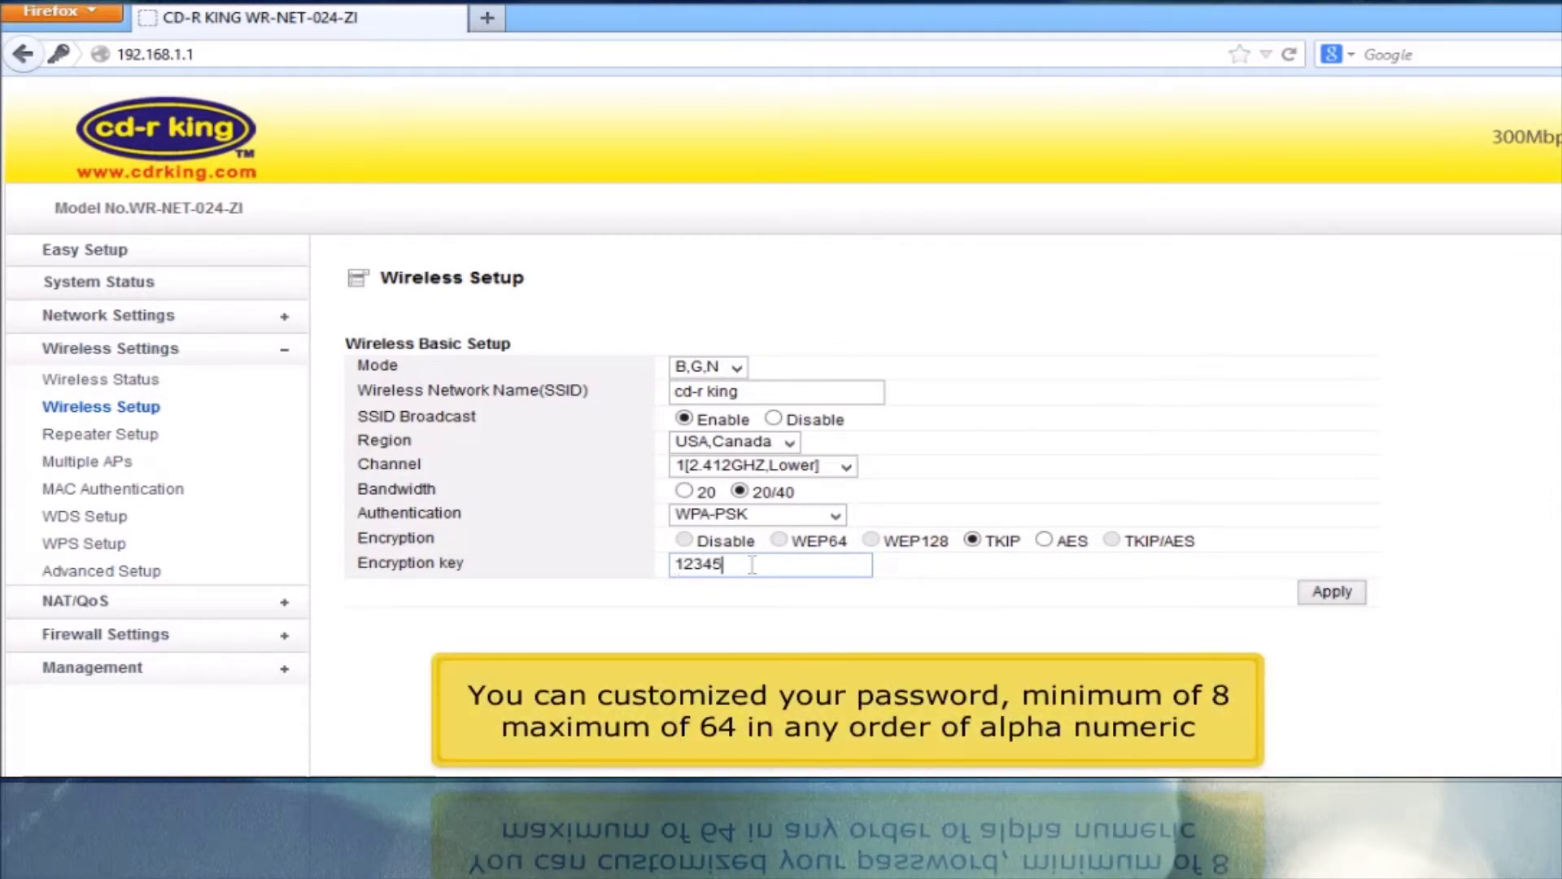
type("6789")
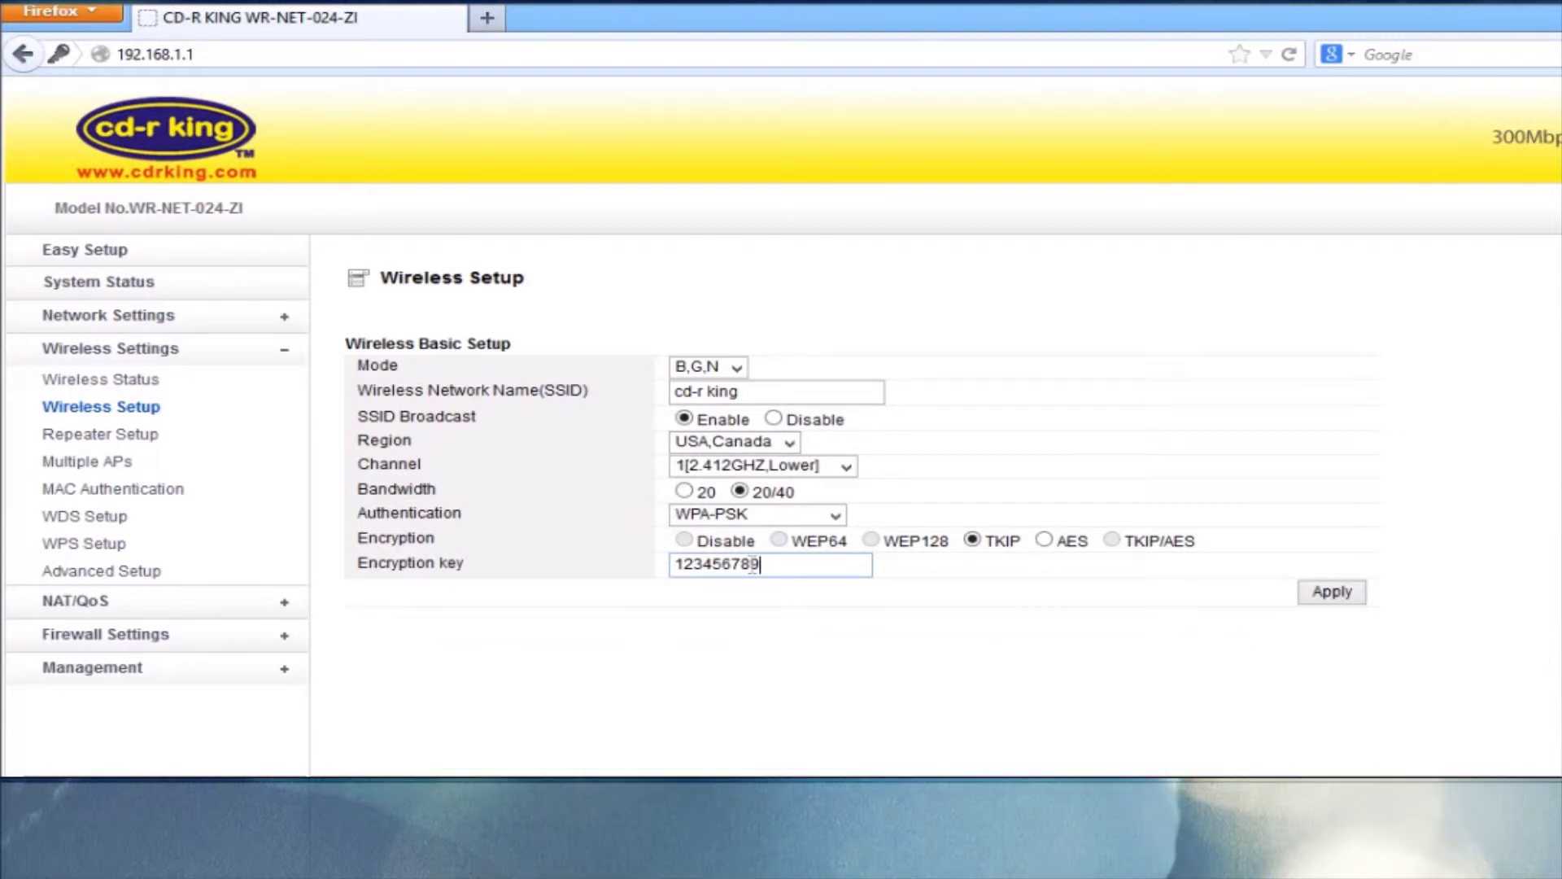
Apply the wireless settings and log back in as admin after the router restarts its configuration
left_click(1332, 592)
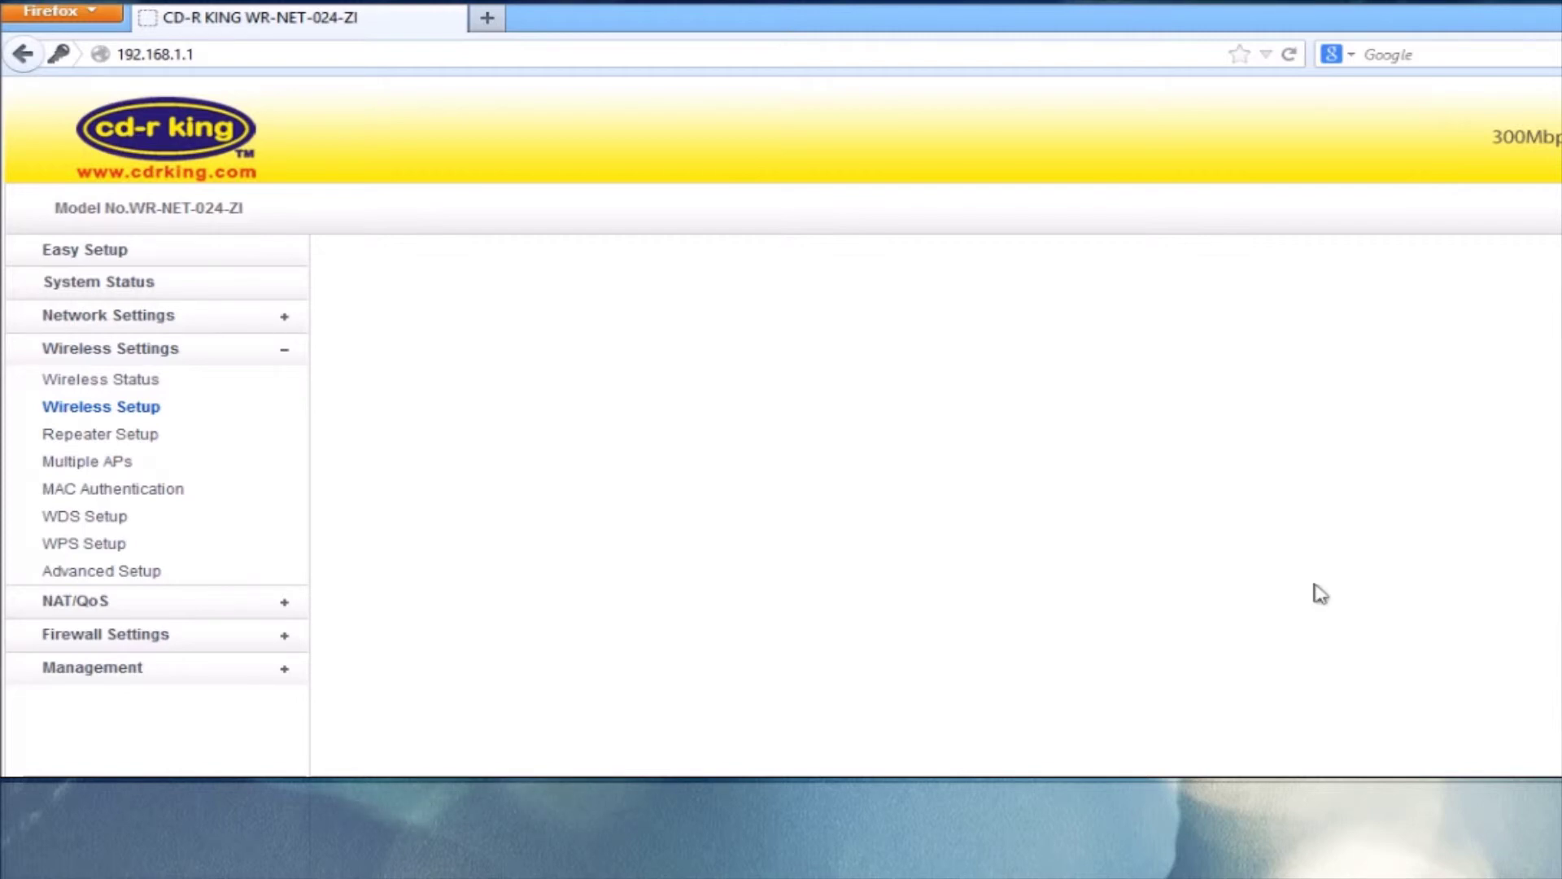
type("a")
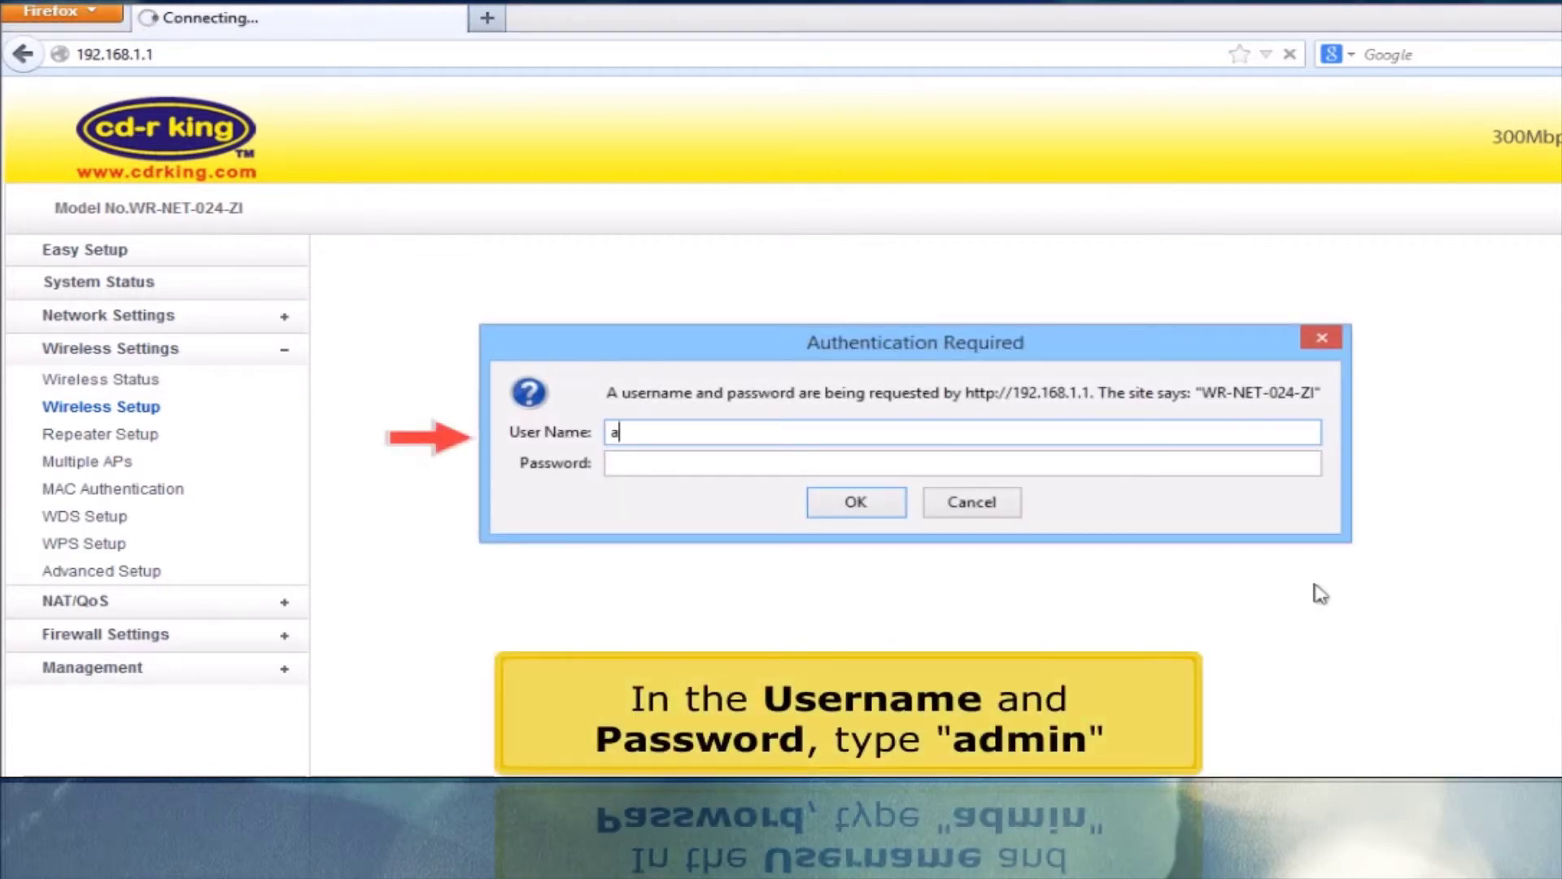
type("dmin")
key("Tab")
type("admin")
key("Return")
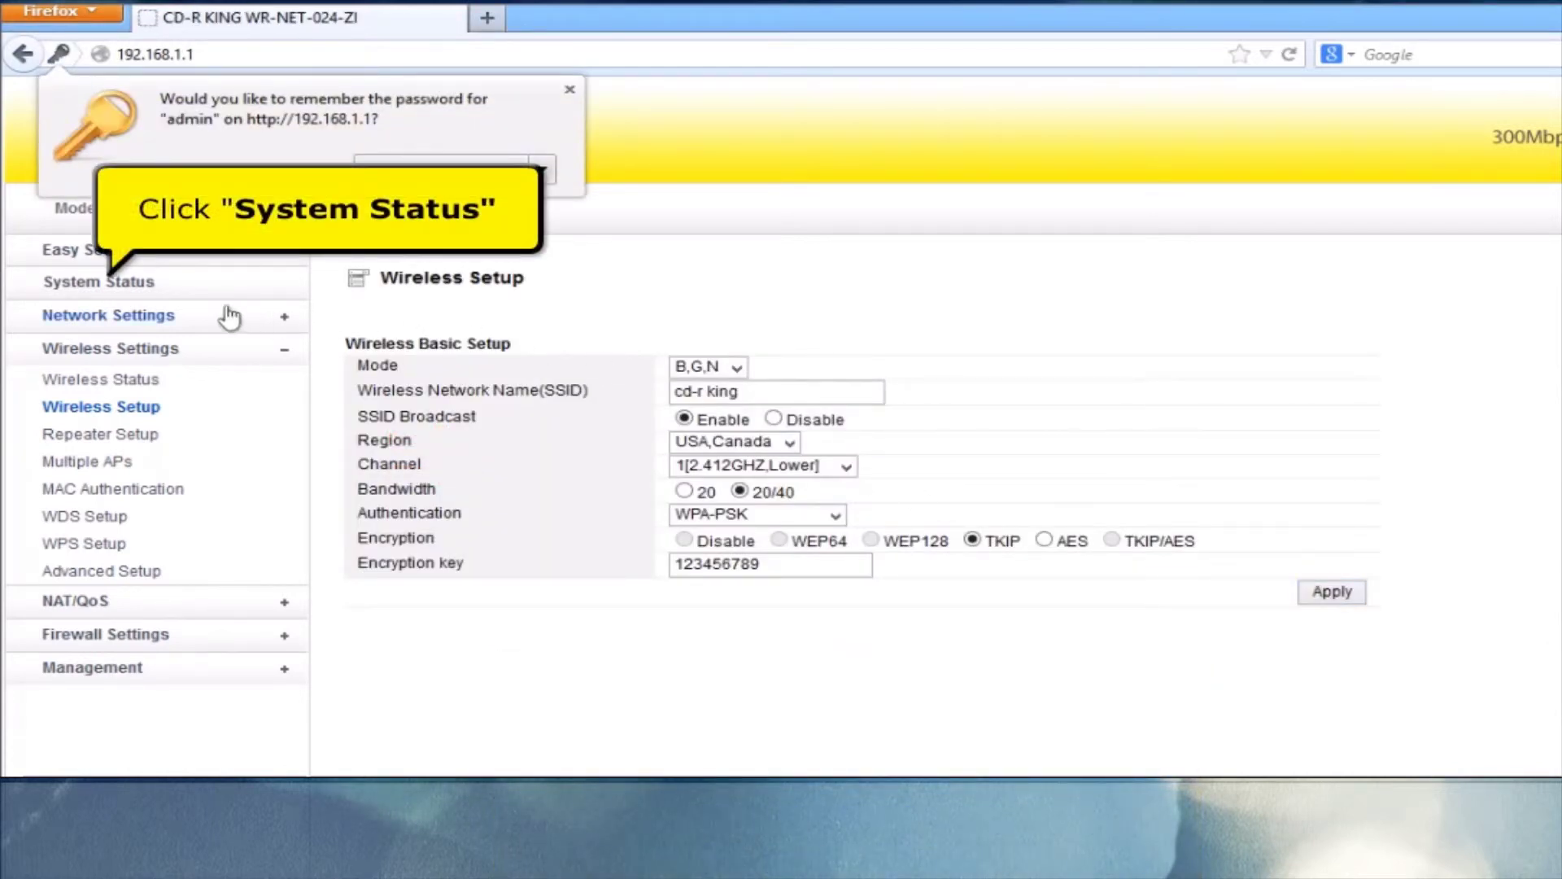
Check System Status shows WAN Static IP 192.168.22.25, then open a new blank tab
left_click(157, 289)
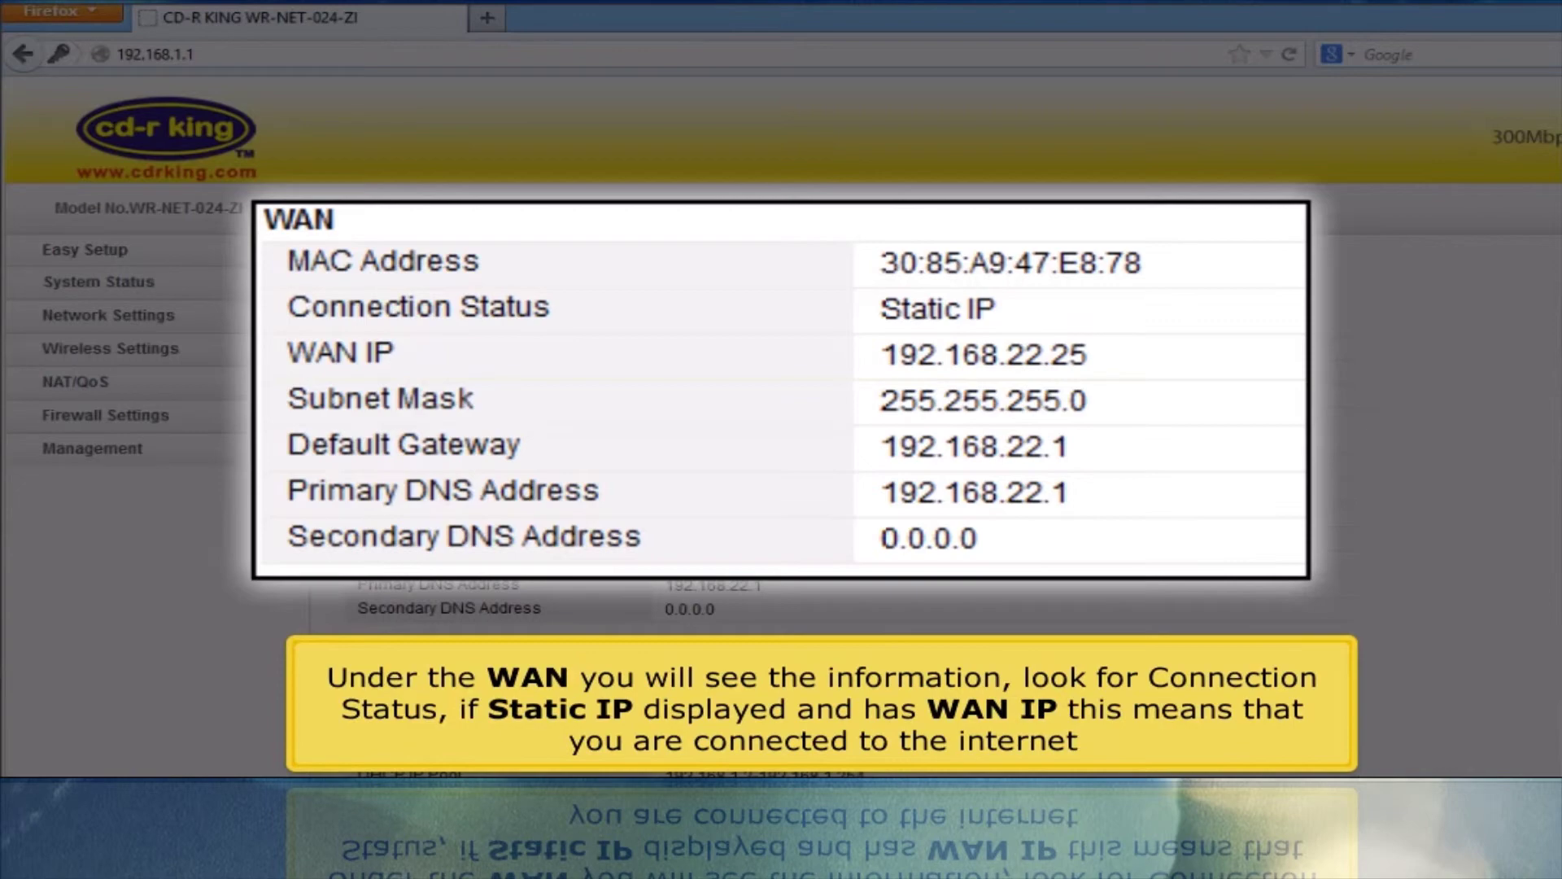
scroll(781, 488, "down", 2)
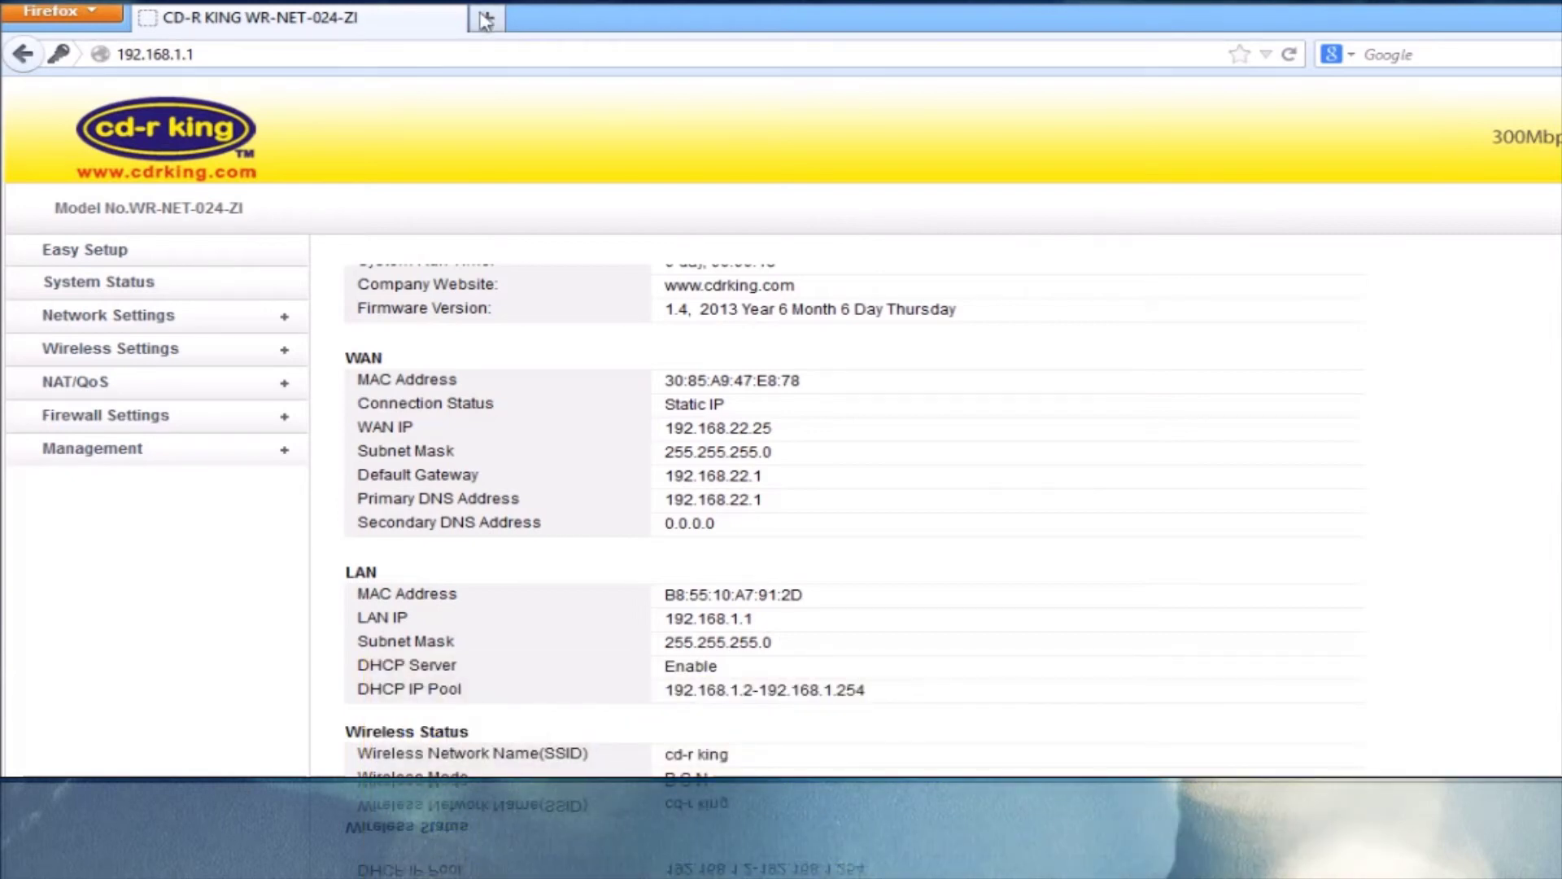
left_click(485, 18)
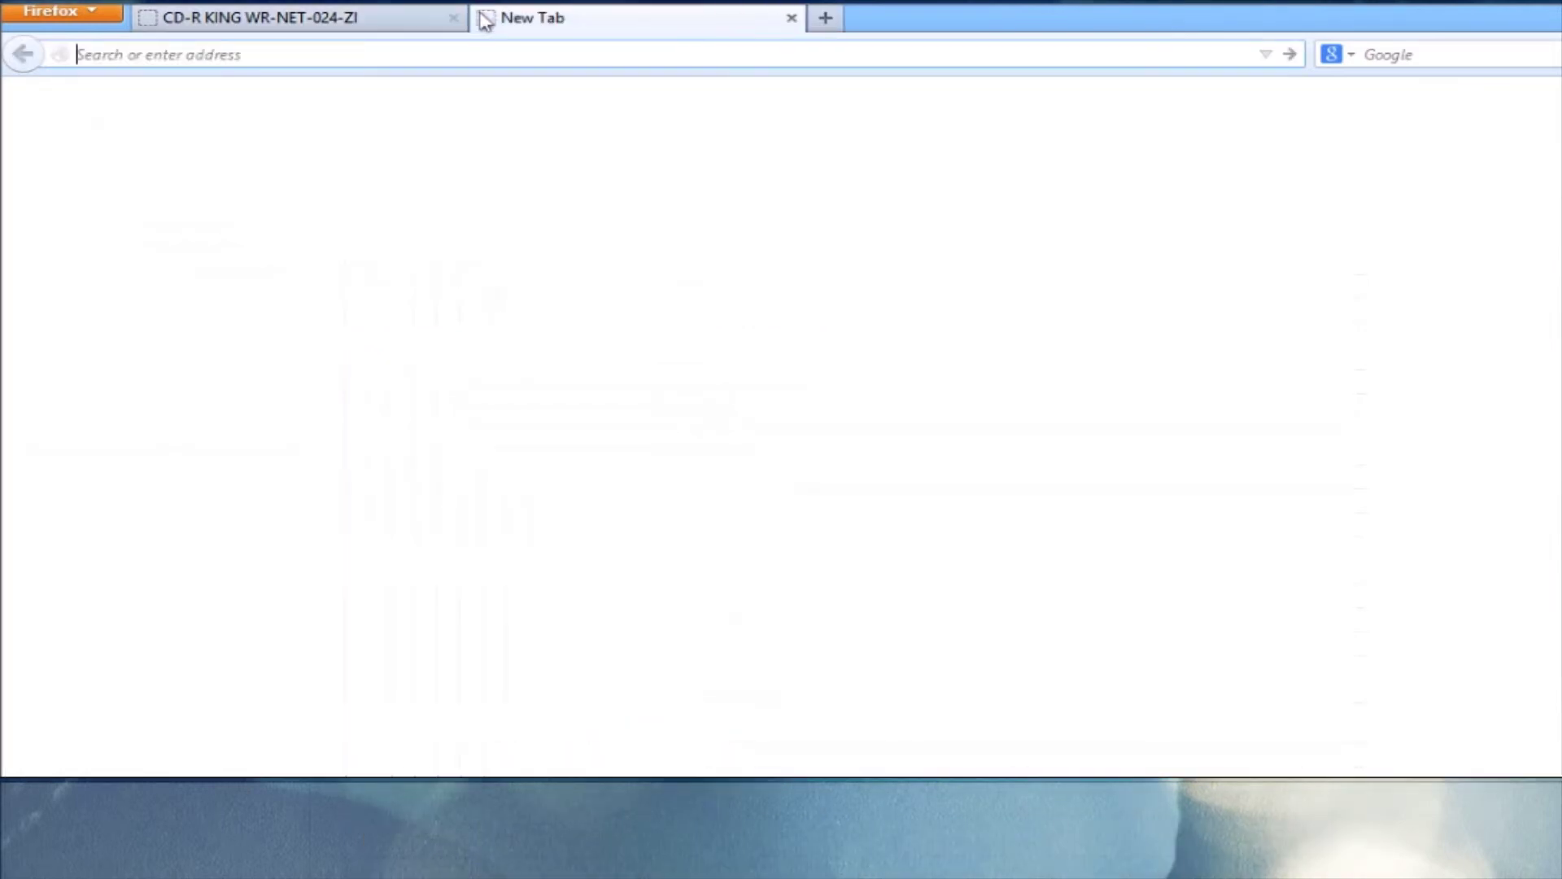